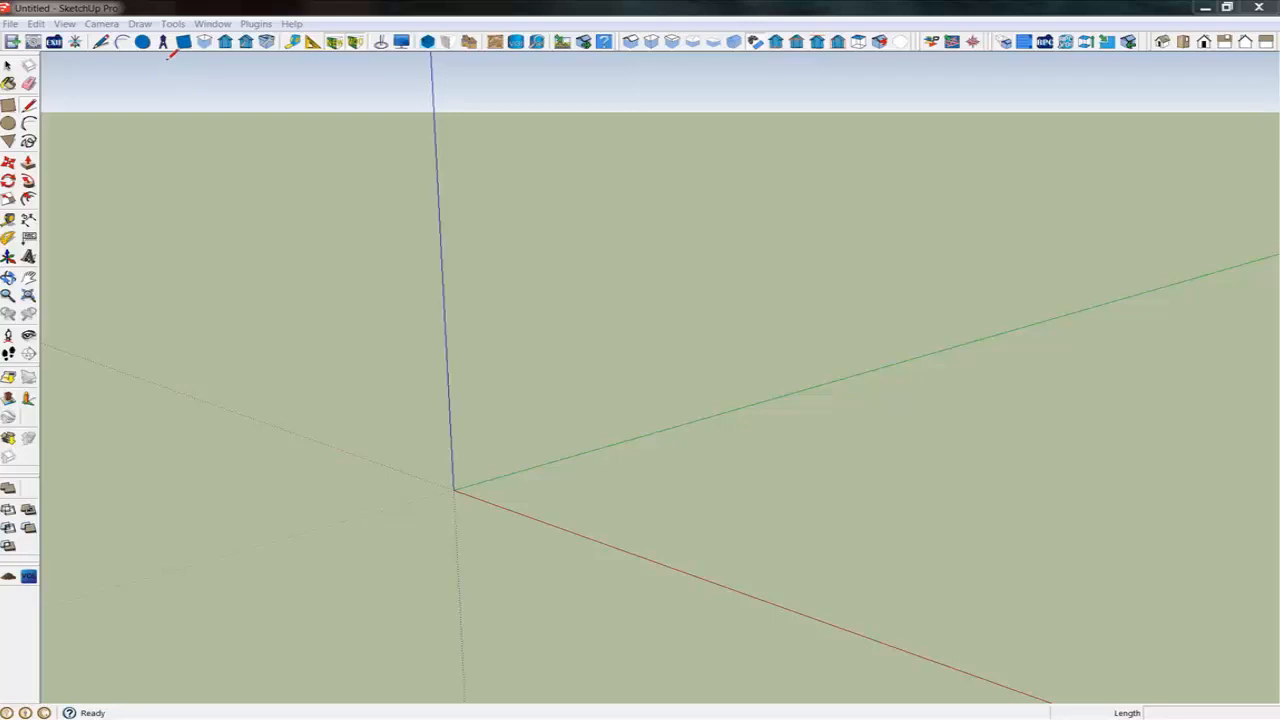
# Step: Start a Surface of Revolution and define its 15-segment base circle on the ground plane through three points around the origin
pyautogui.click(164, 43)
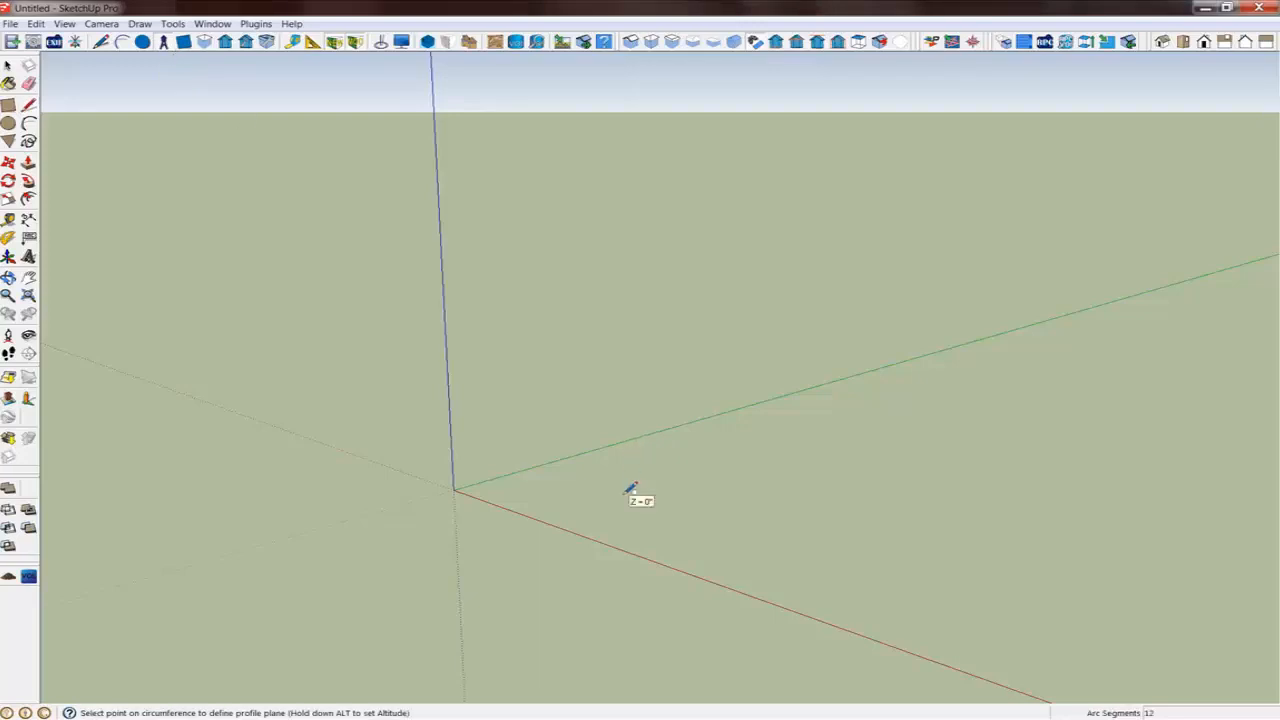
pyautogui.click(621, 549)
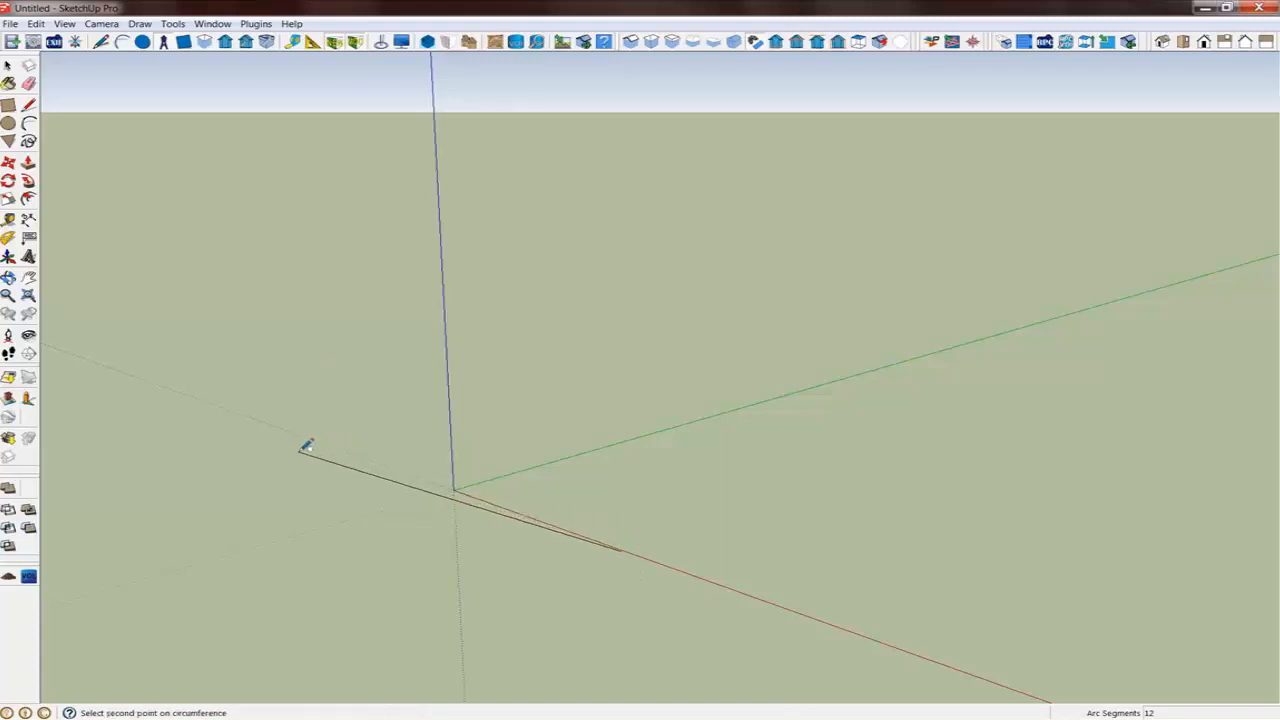
pyautogui.click(285, 440)
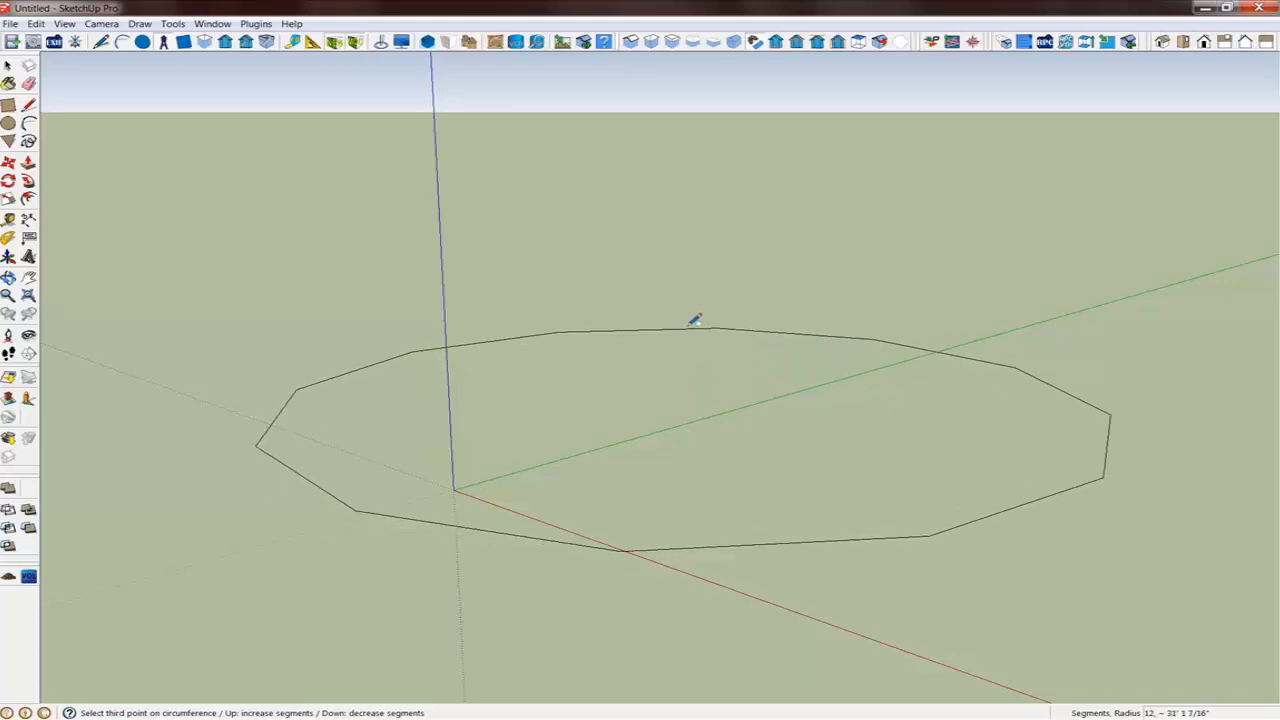
pyautogui.press('Up')
pyautogui.press('Up')
pyautogui.press('Up')
pyautogui.press('Up')
pyautogui.press('Up')
pyautogui.press('Up')
pyautogui.press('Up')
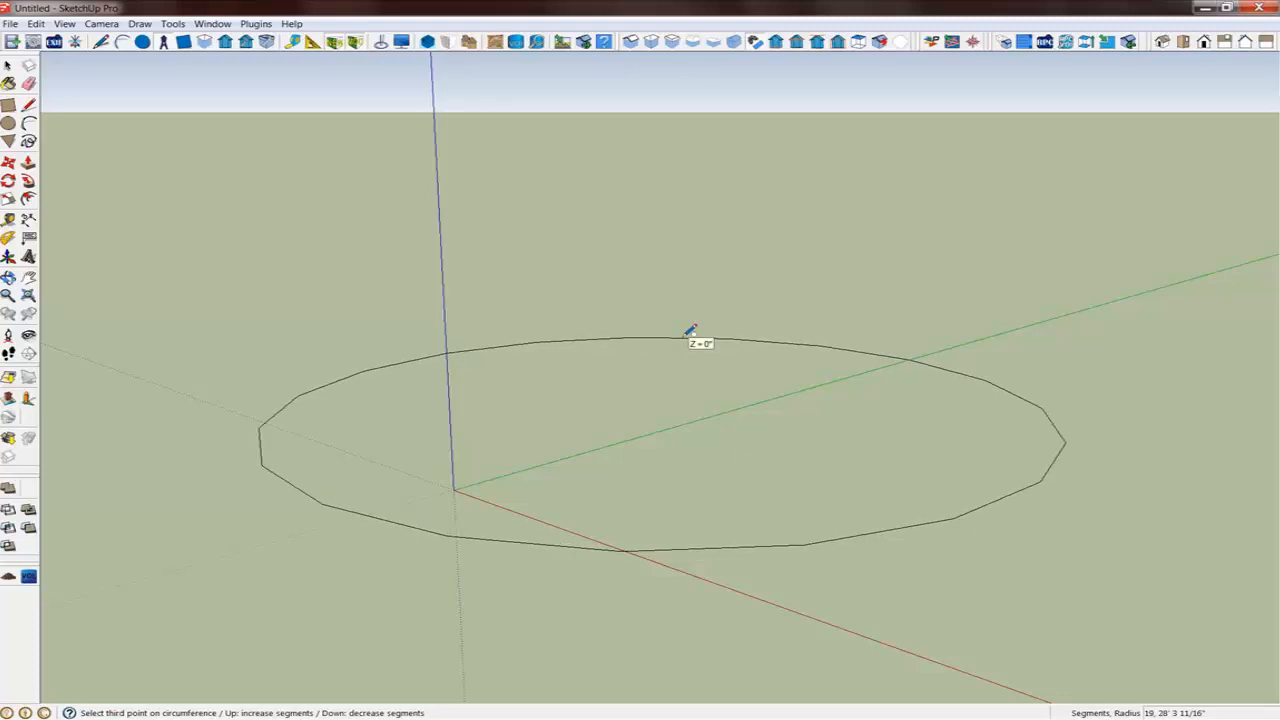
pyautogui.press('Down')
pyautogui.press('Down')
pyautogui.press('Down')
pyautogui.press('Down')
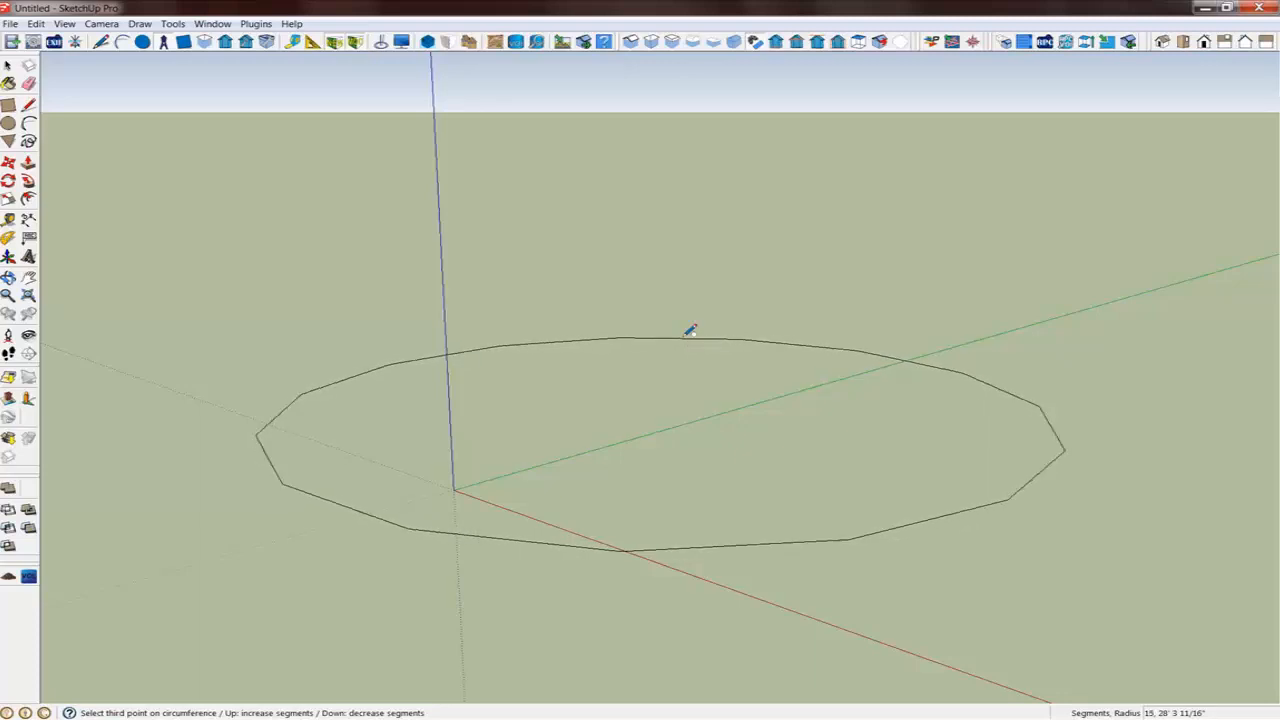
pyautogui.click(719, 338)
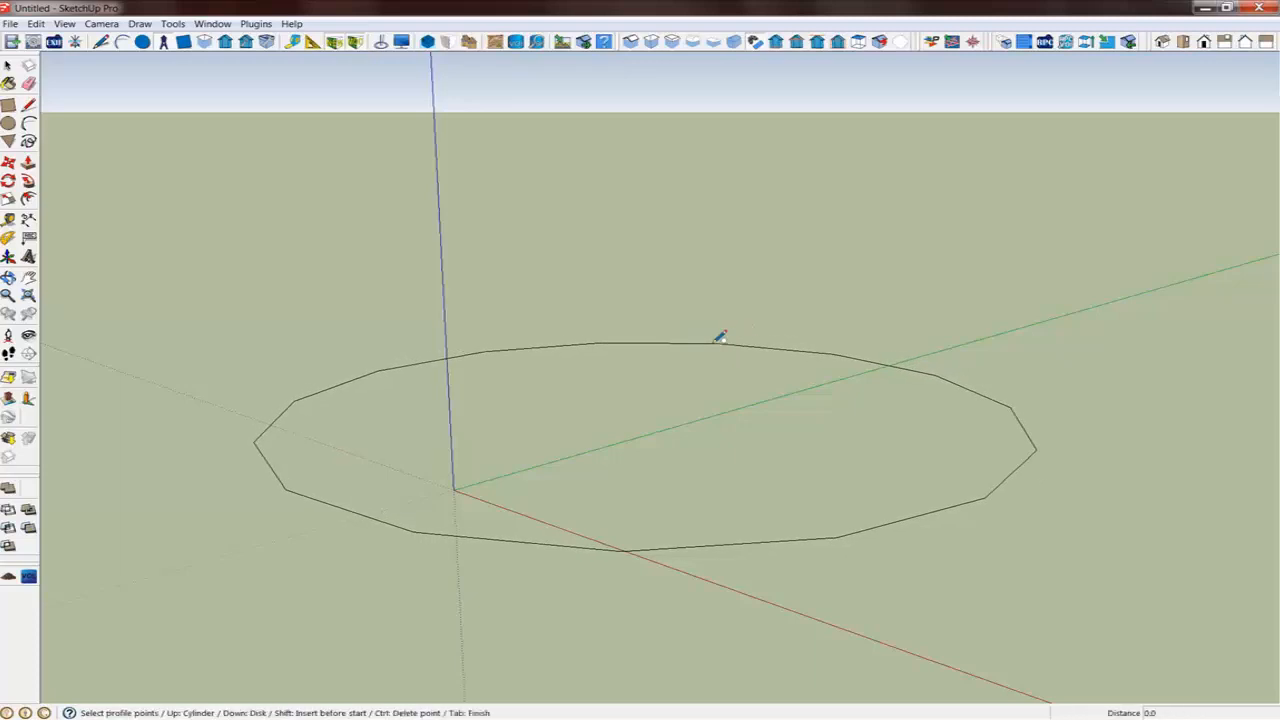
# Step: Place profile points that bulge outward, curve inward to form the rounded body, and rise into a straight neck
pyautogui.moveTo(648, 462); pyautogui.dragTo(740, 491, button='middle')
pyautogui.scroll(-1, 741, 490)
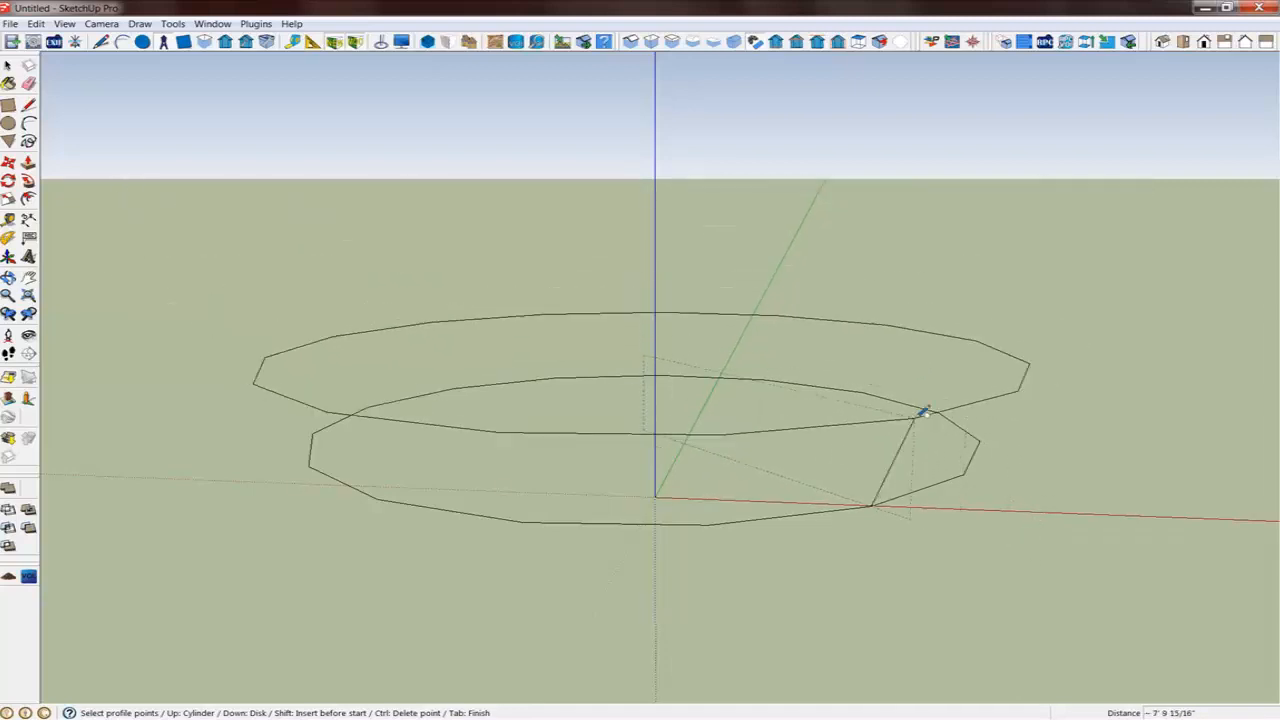
pyautogui.click(913, 411)
pyautogui.click(887, 323)
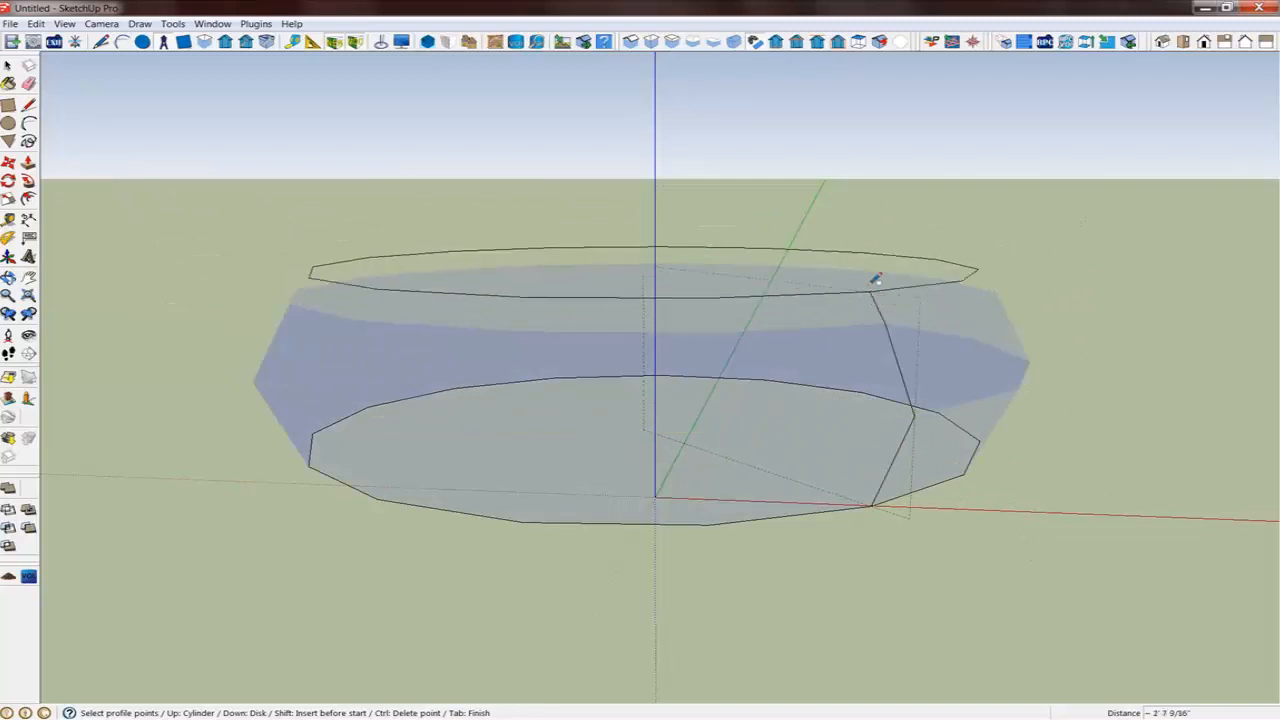
pyautogui.click(777, 212)
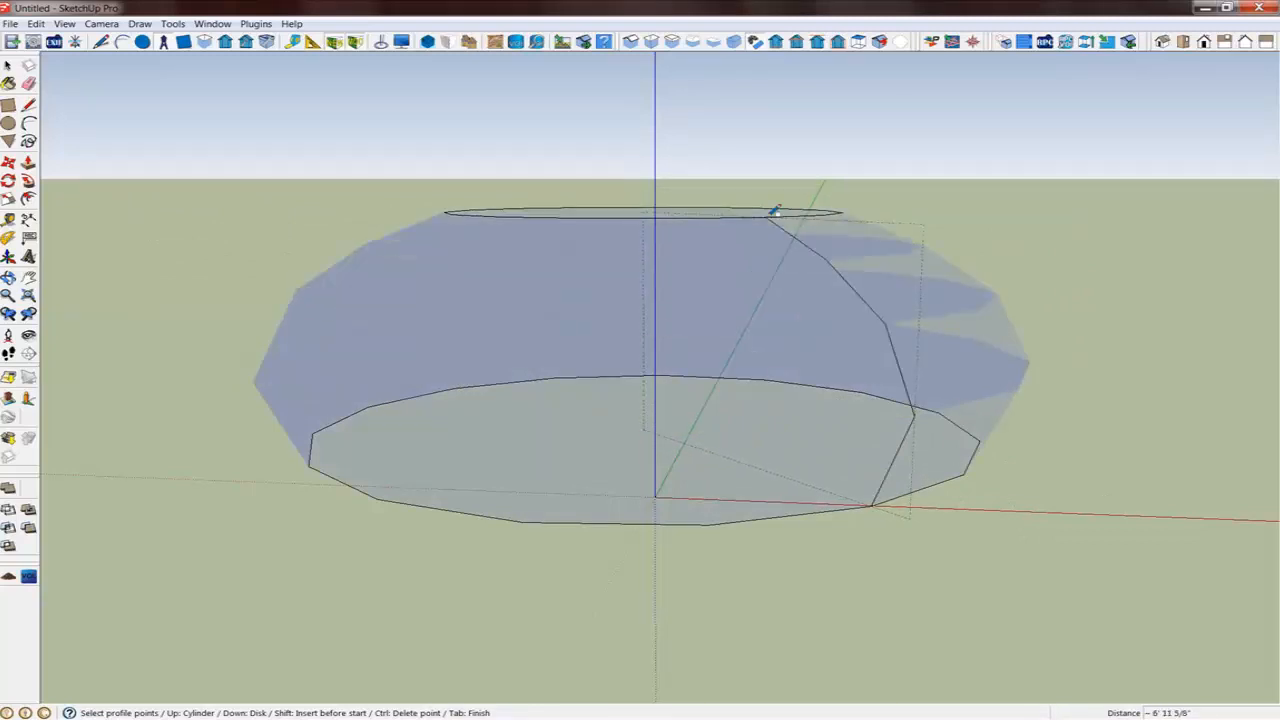
pyautogui.scroll(-2, 822, 470)
pyautogui.scroll(-1, 822, 492)
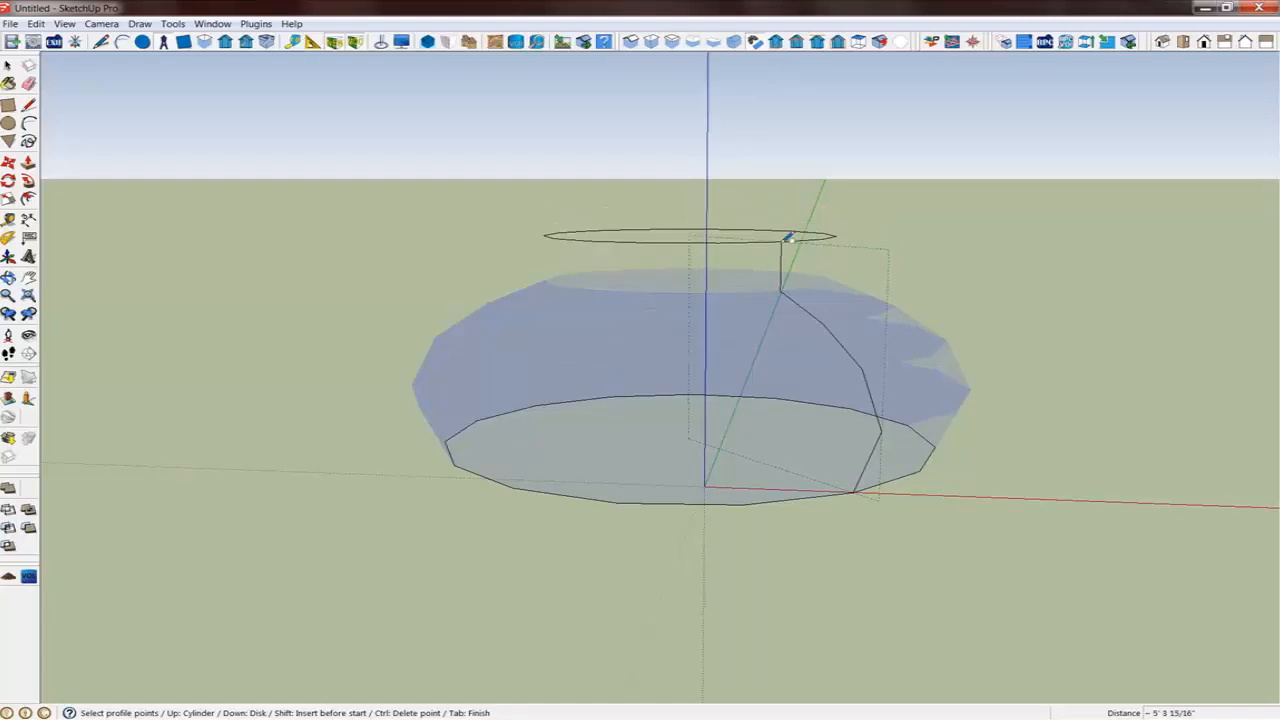
pyautogui.click(798, 220)
# Step: Extend the profile with a disk overhang beyond the neck and a conical roof whose apex lies on the central axis
pyautogui.moveTo(802, 260); pyautogui.dragTo(812, 343, button='middle')
pyautogui.scroll(-3, 812, 344)
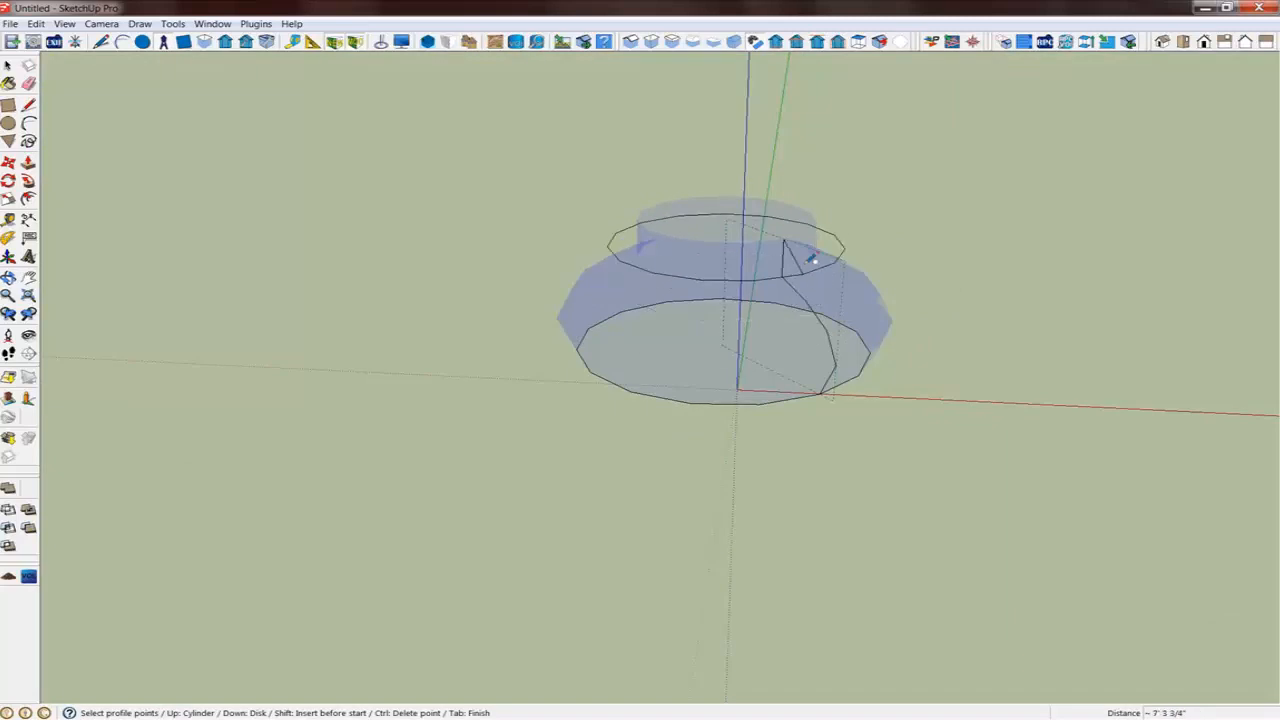
pyautogui.scroll(2, 788, 229)
pyautogui.scroll(2, 790, 224)
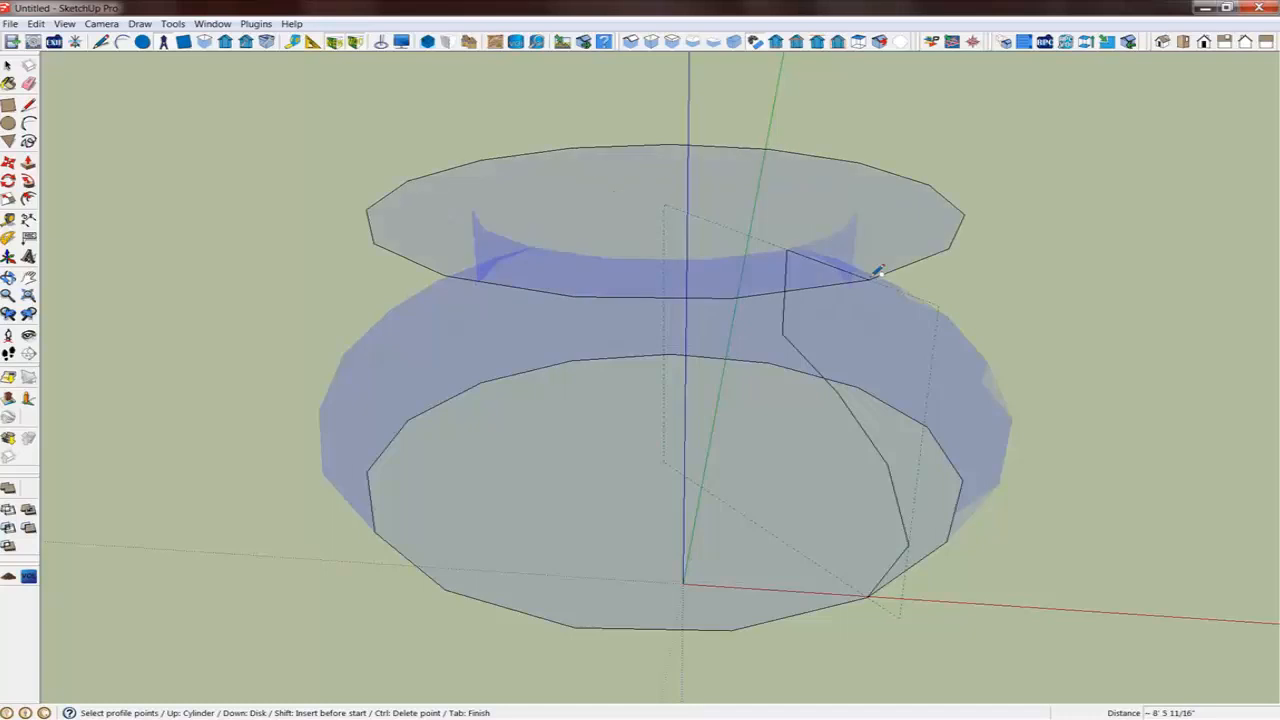
pyautogui.scroll(-2, 868, 340)
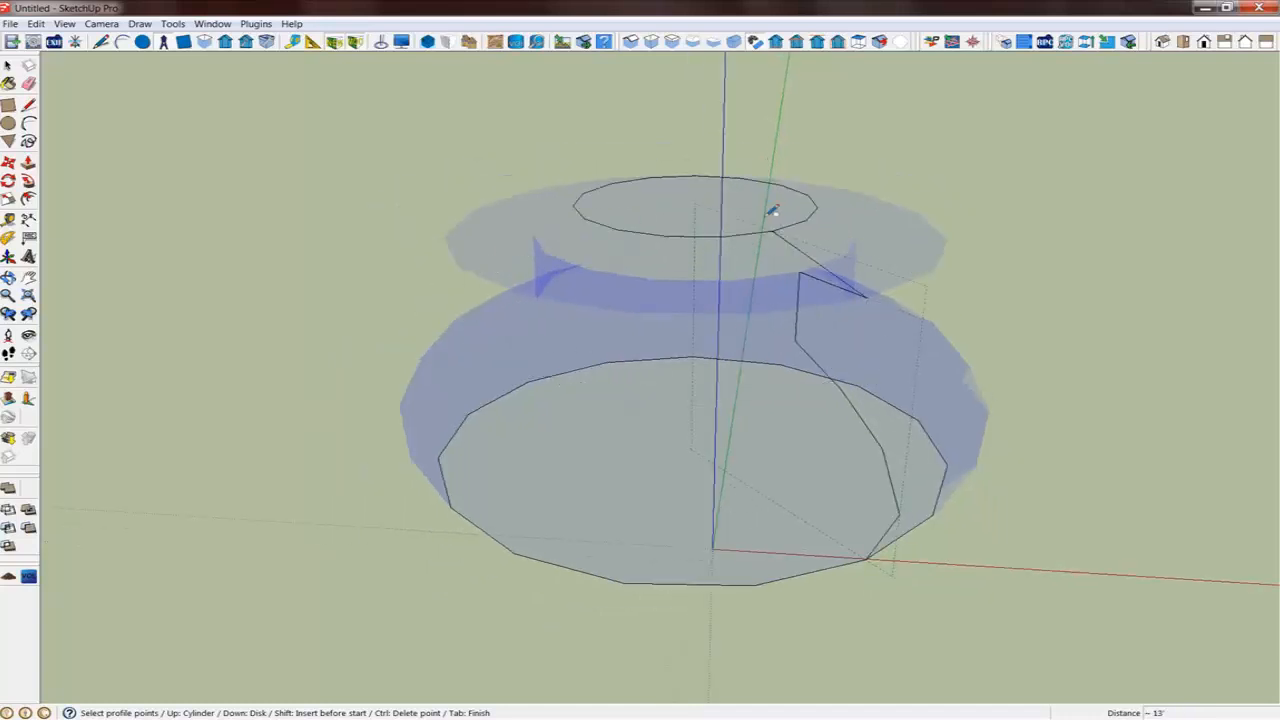
pyautogui.click(697, 84)
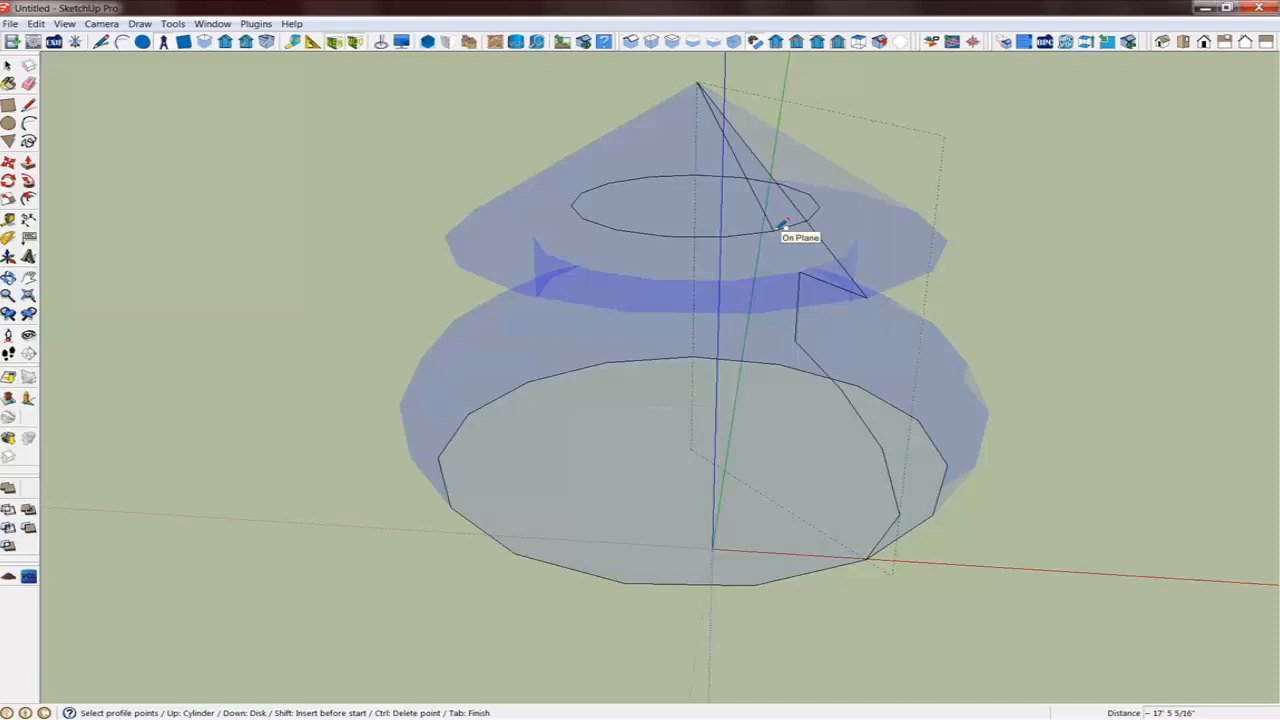
pyautogui.press('ctrl')
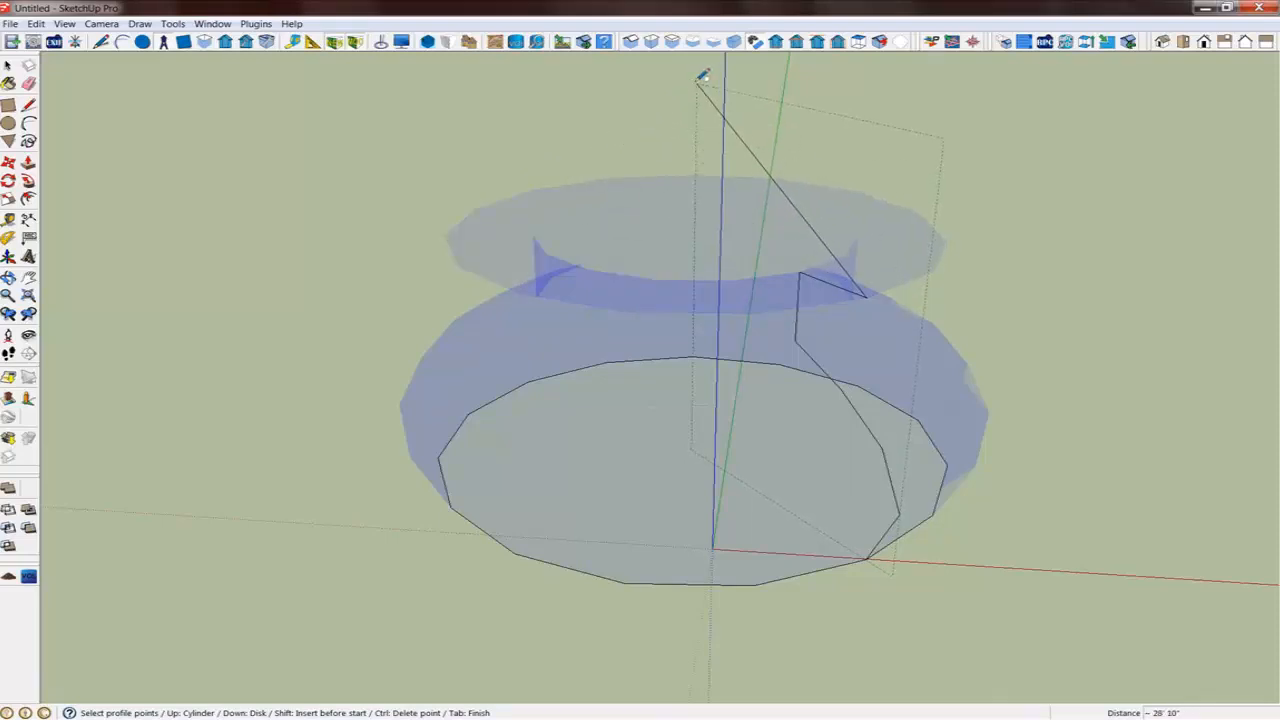
pyautogui.click(698, 68)
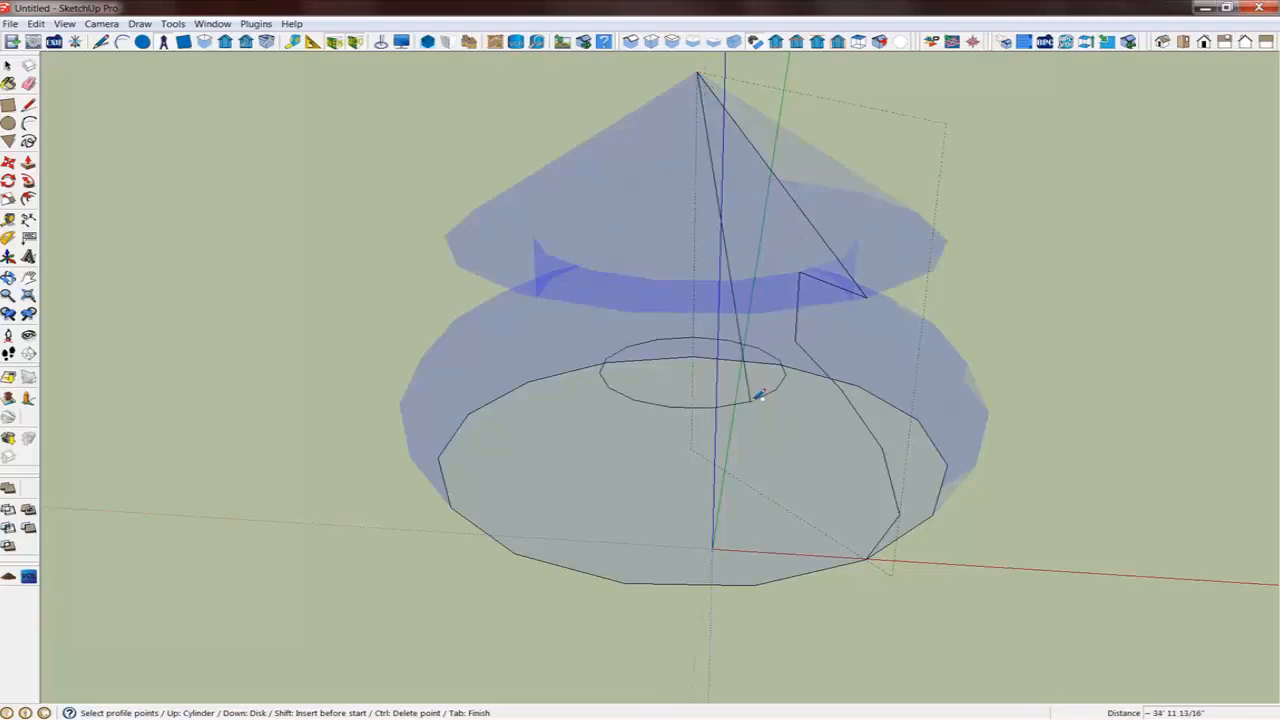
# Step: Insert a flared base point before the profile start and generate the surface with smooth option None and texture option Use Any
pyautogui.press('shift')
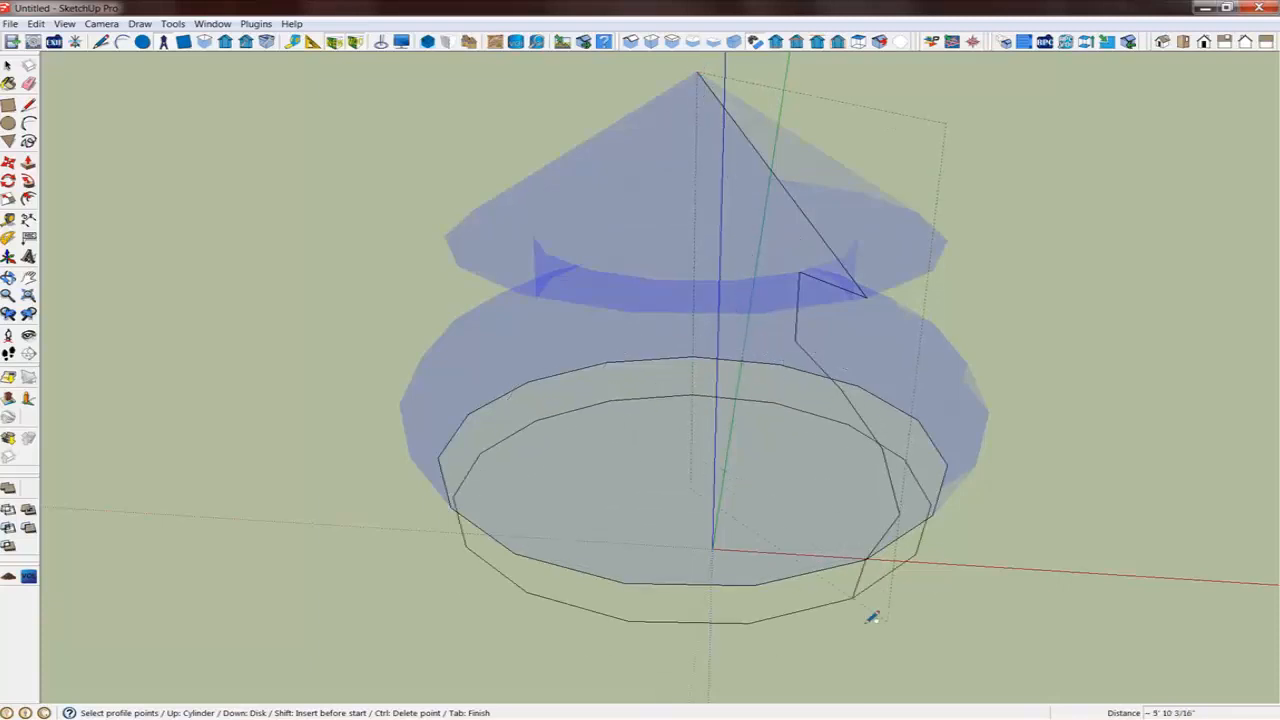
pyautogui.click(926, 657)
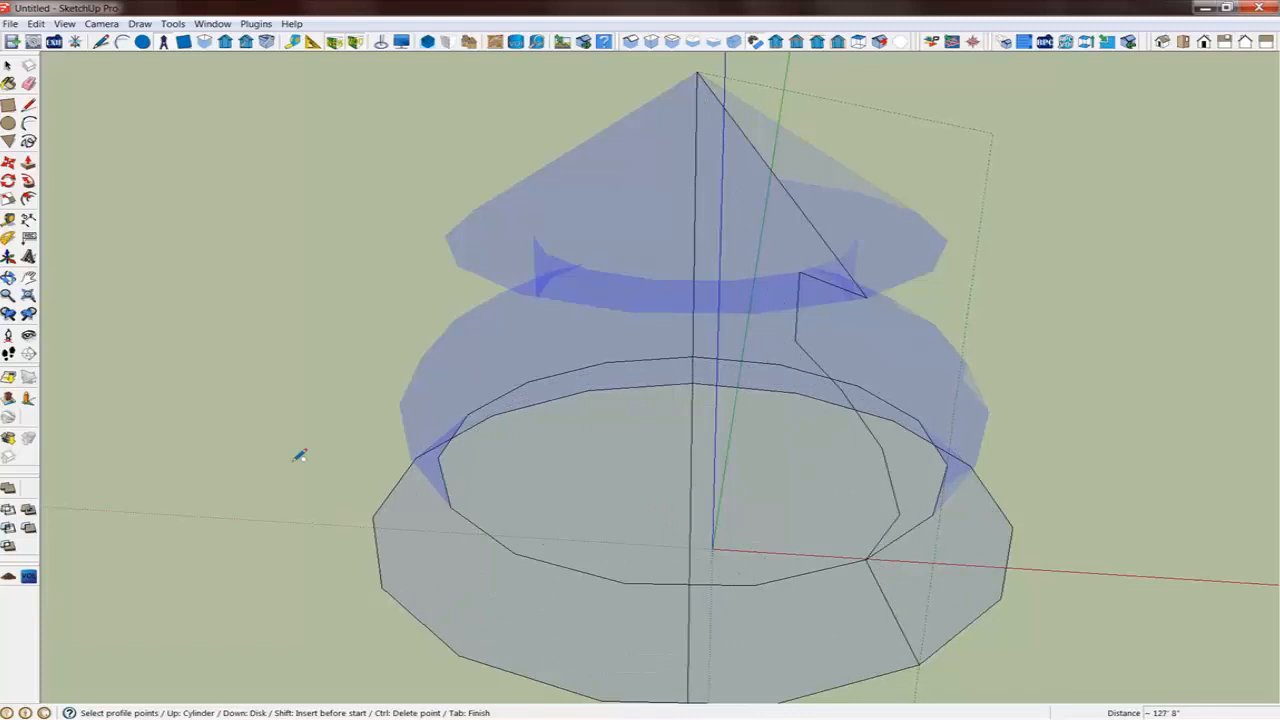
pyautogui.press('Tab')
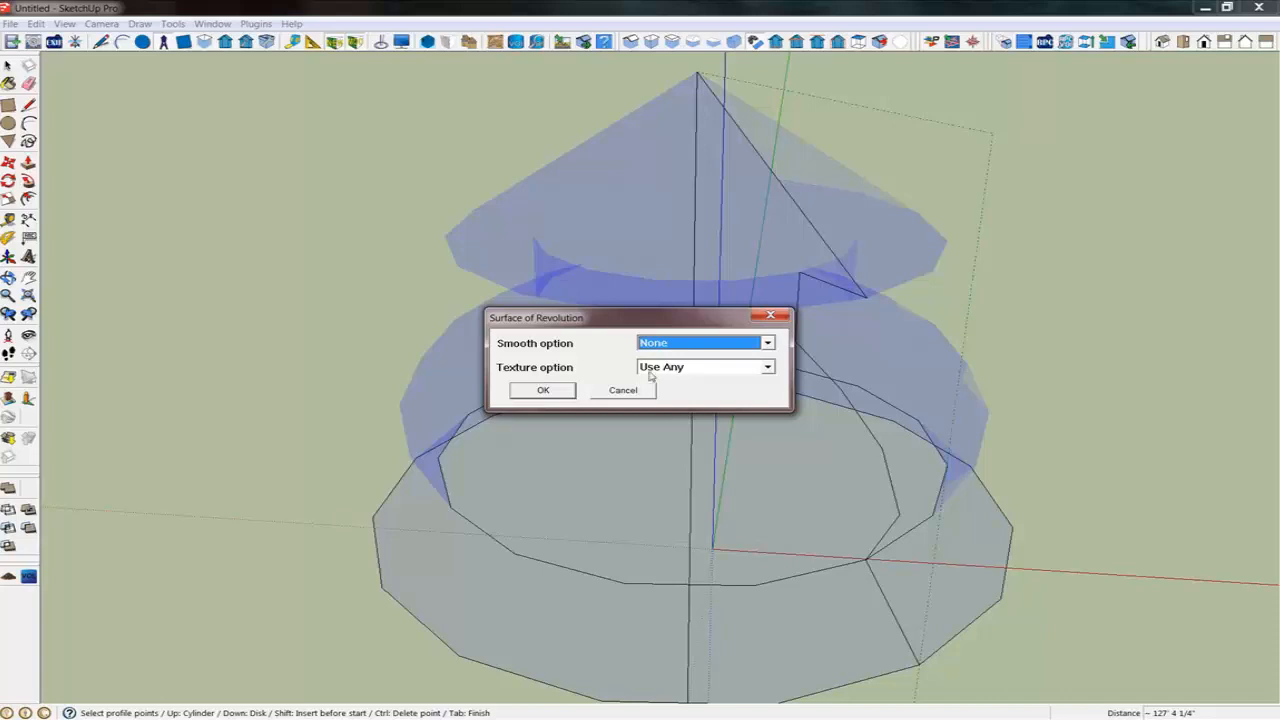
pyautogui.click(543, 390)
pyautogui.moveTo(563, 394); pyautogui.dragTo(650, 432, button='middle')
pyautogui.press('space')
pyautogui.click(8, 488)
pyautogui.scroll(-3, 640, 430)
pyautogui.moveTo(669, 414); pyautogui.dragTo(760, 363, button='middle')
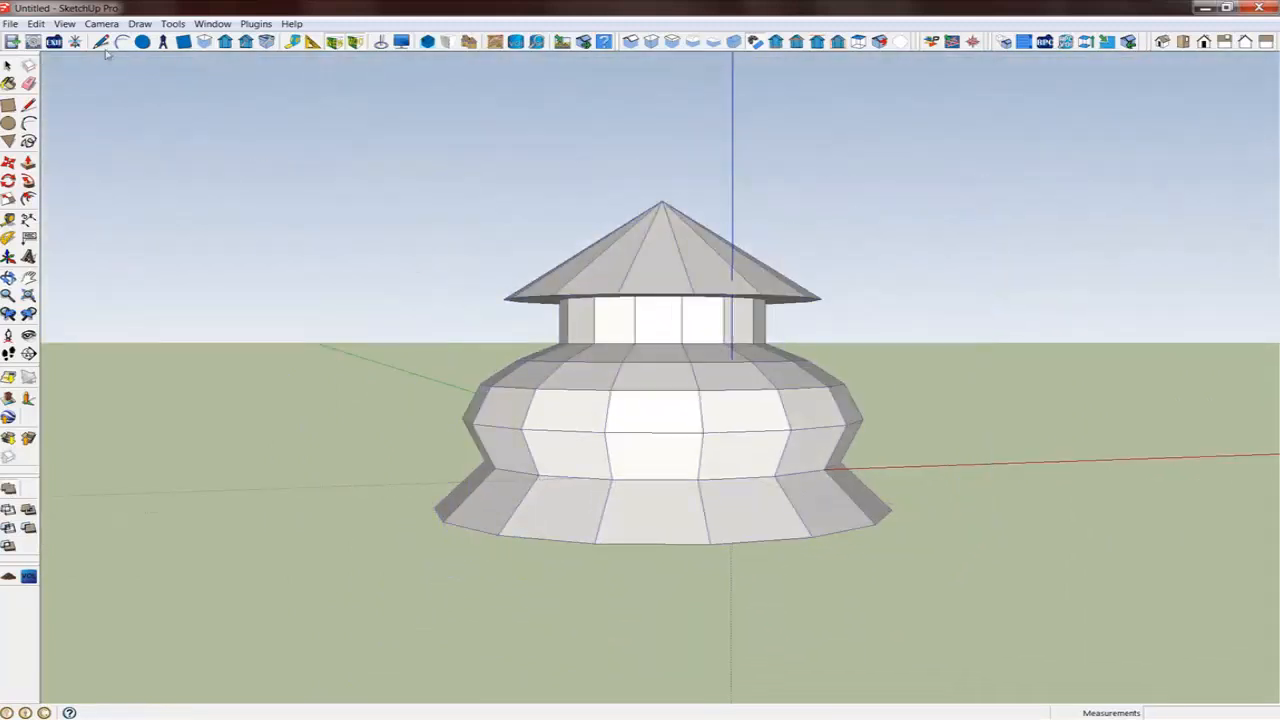
# Step: Open the recent file Hotel_7.skp, discarding the changes to the untitled model
pyautogui.click(16, 24)
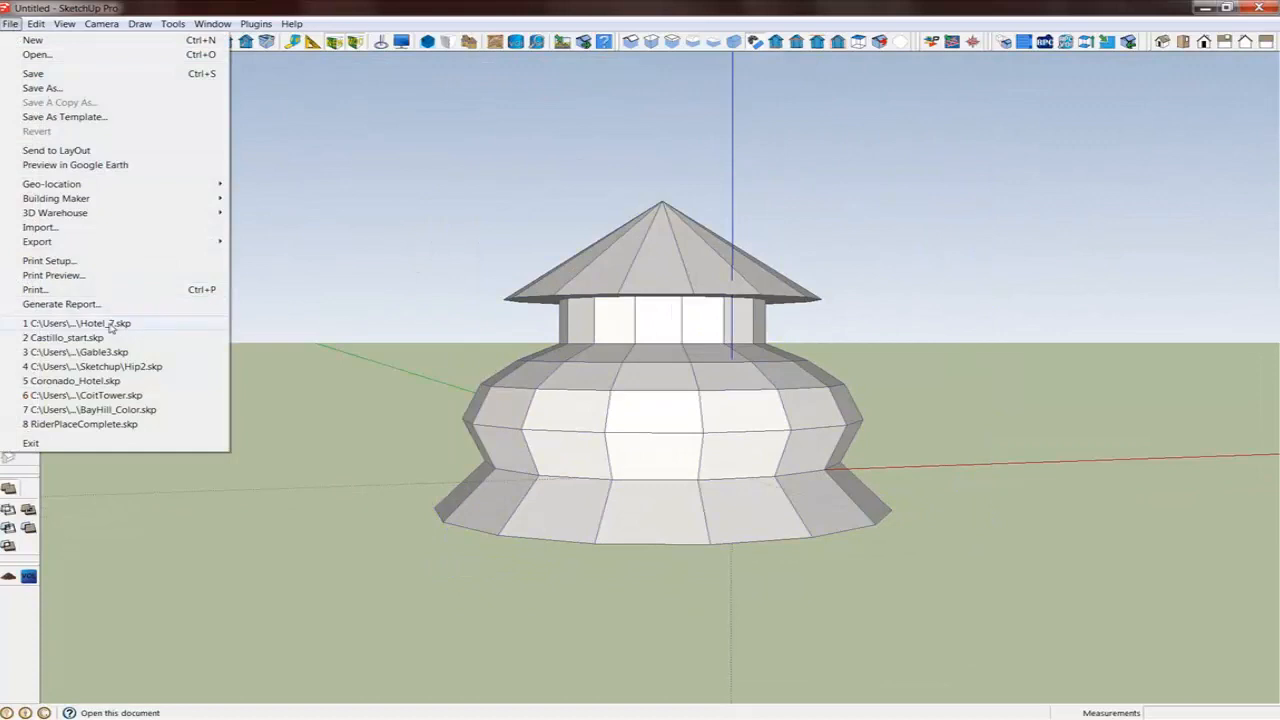
pyautogui.click(115, 325)
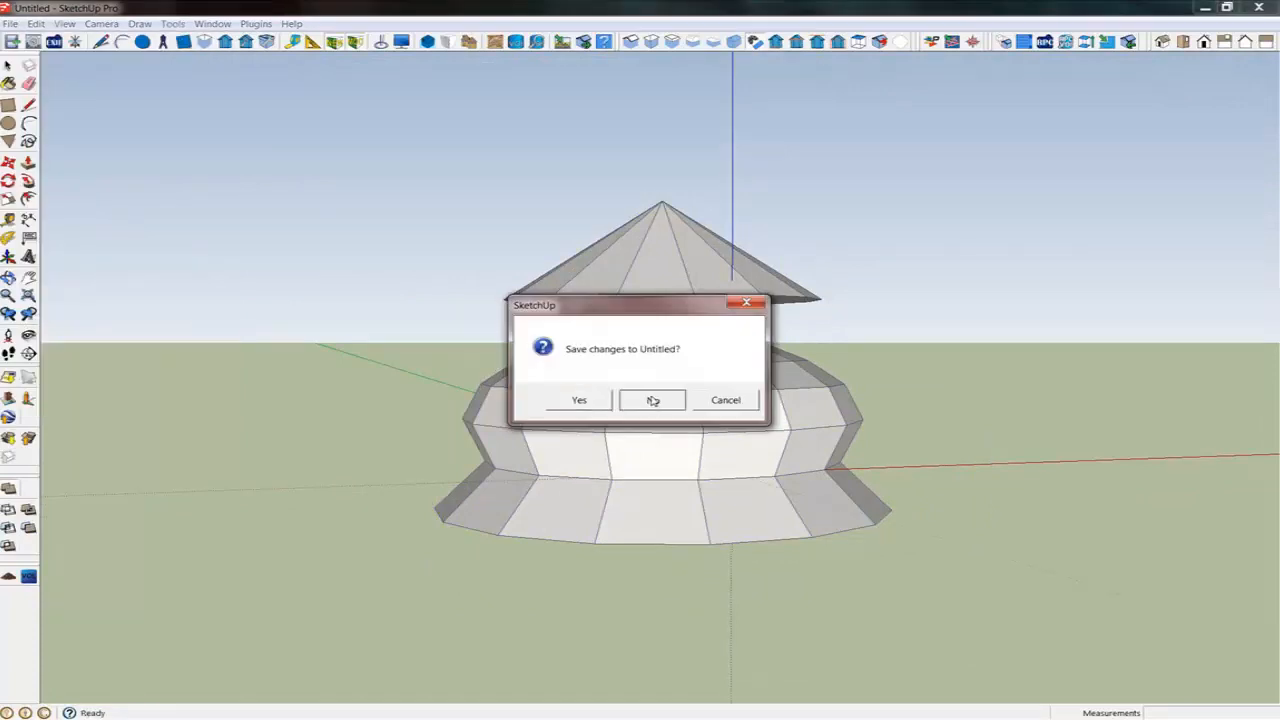
pyautogui.click(652, 400)
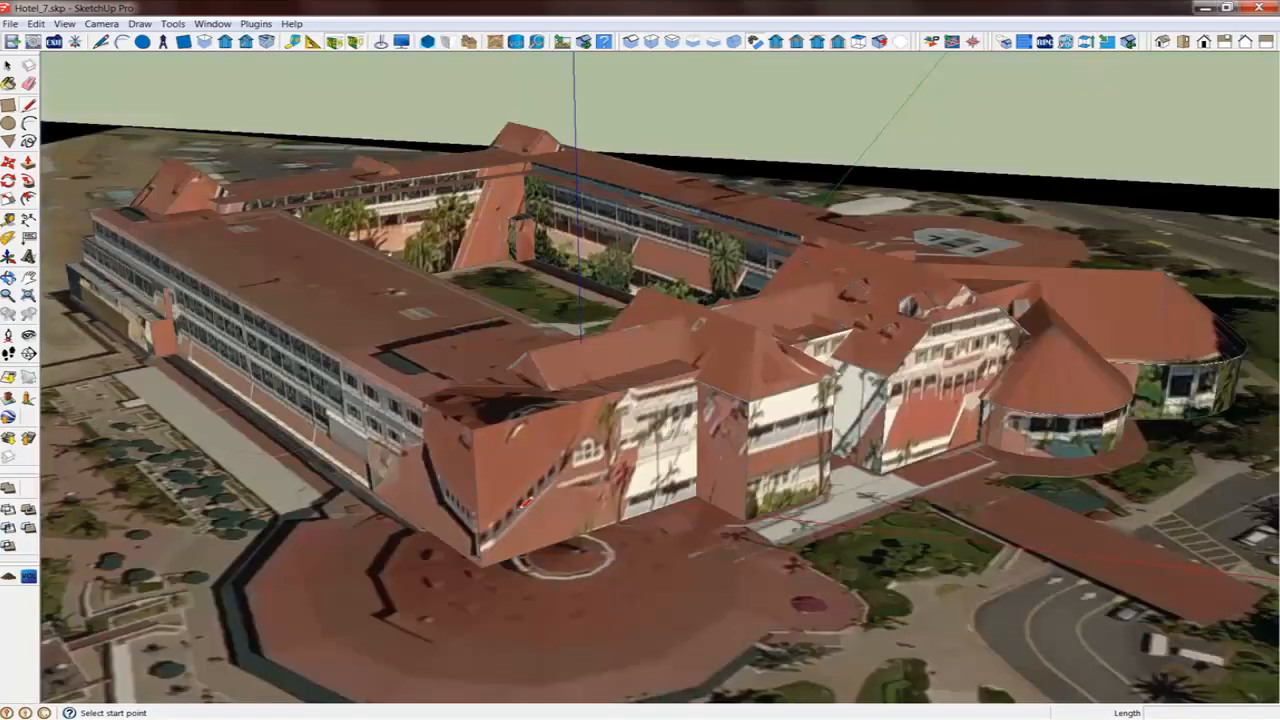
# Step: Examine the oblique aerial photos arranged around the hotel model, focusing on the large round tower with the conical roof
pyautogui.scroll(-5, 541, 535)
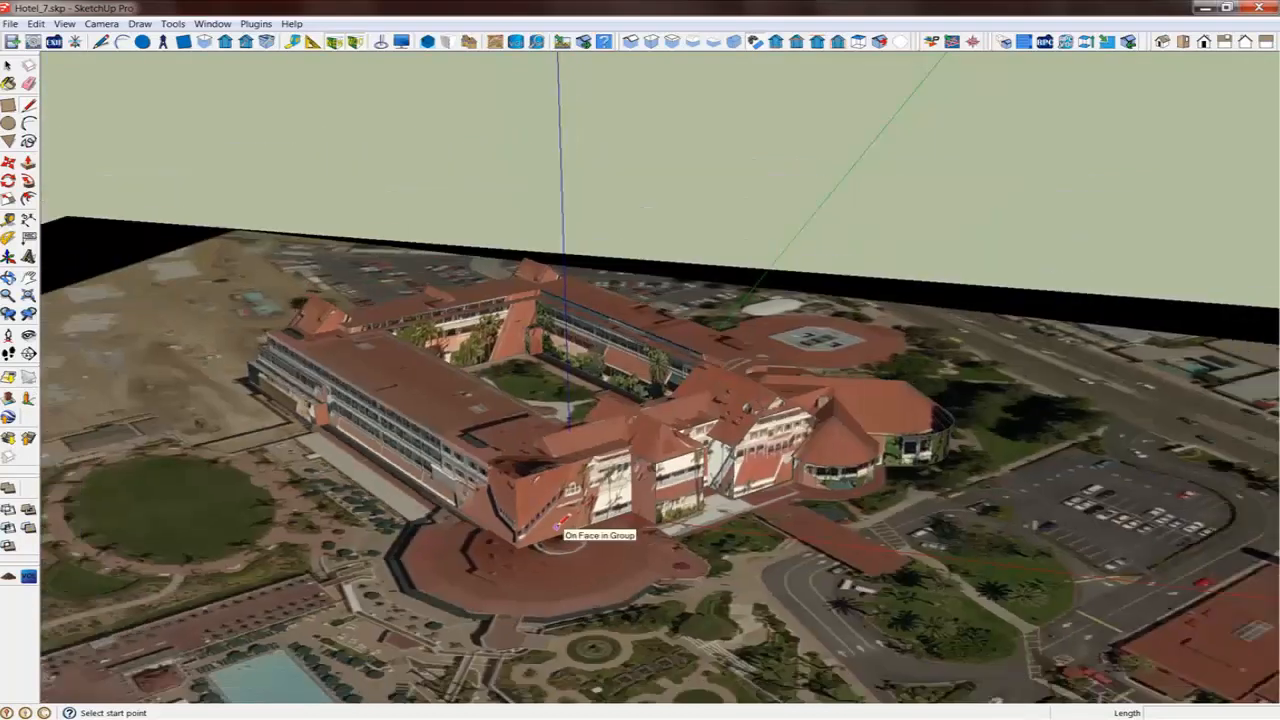
pyautogui.scroll(-8, 622, 490)
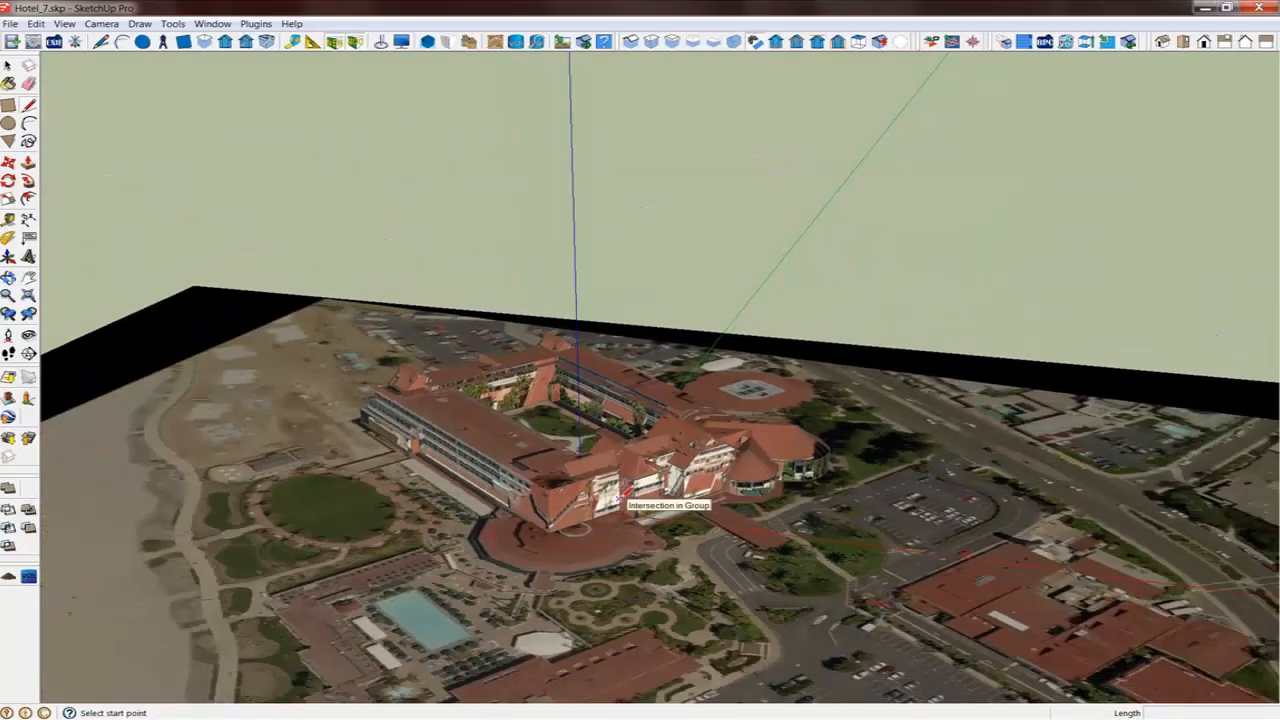
pyautogui.scroll(-3, 606, 490)
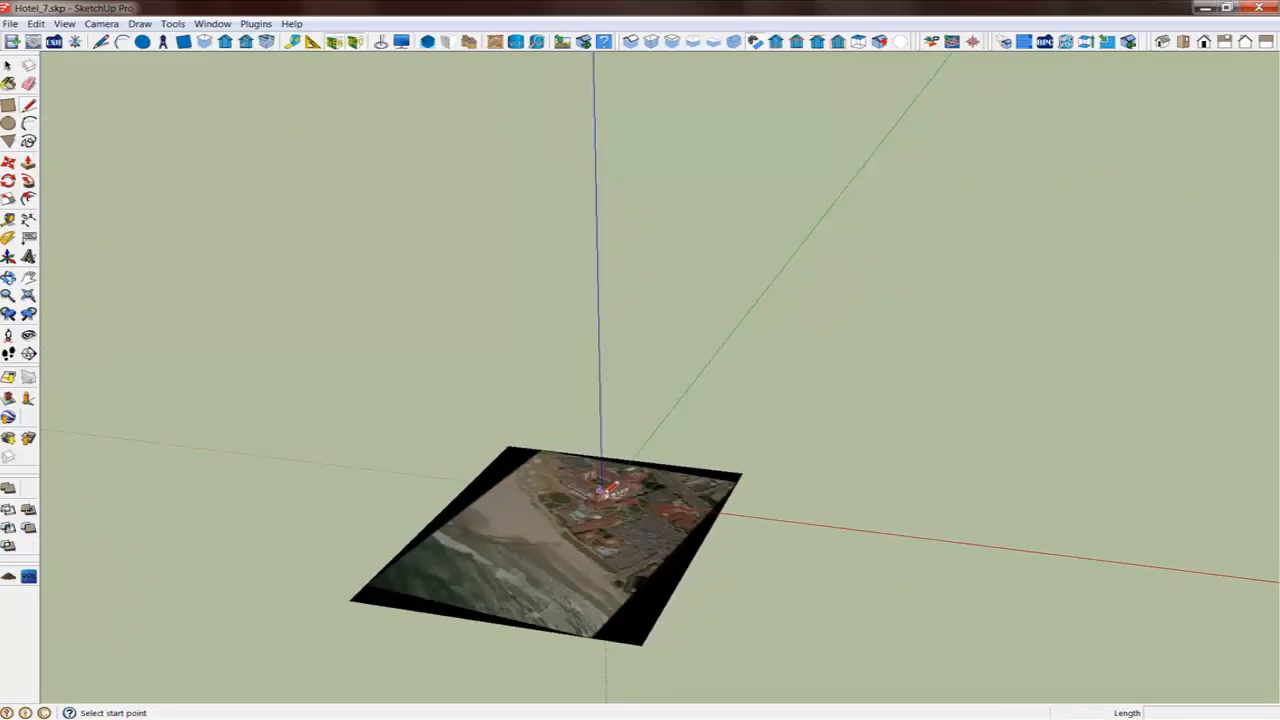
pyautogui.scroll(-3, 602, 490)
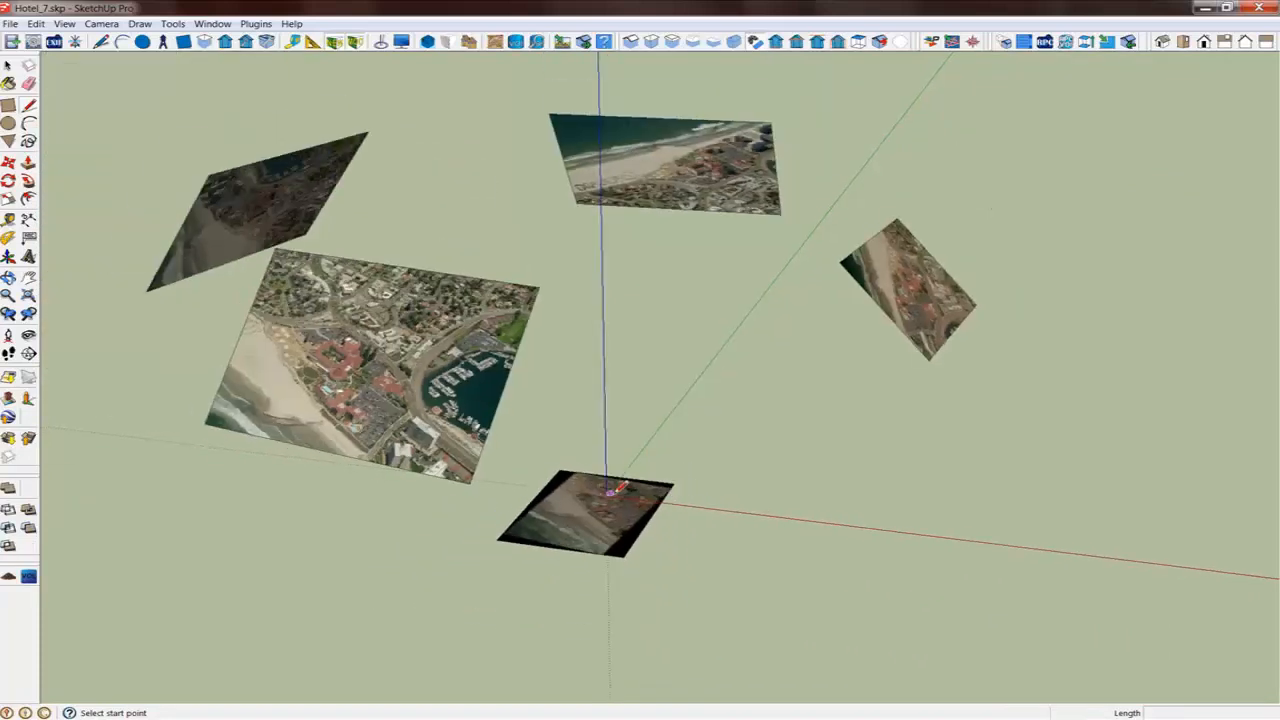
pyautogui.moveTo(442, 543); pyautogui.dragTo(680, 562, button='middle')
pyautogui.press('l')
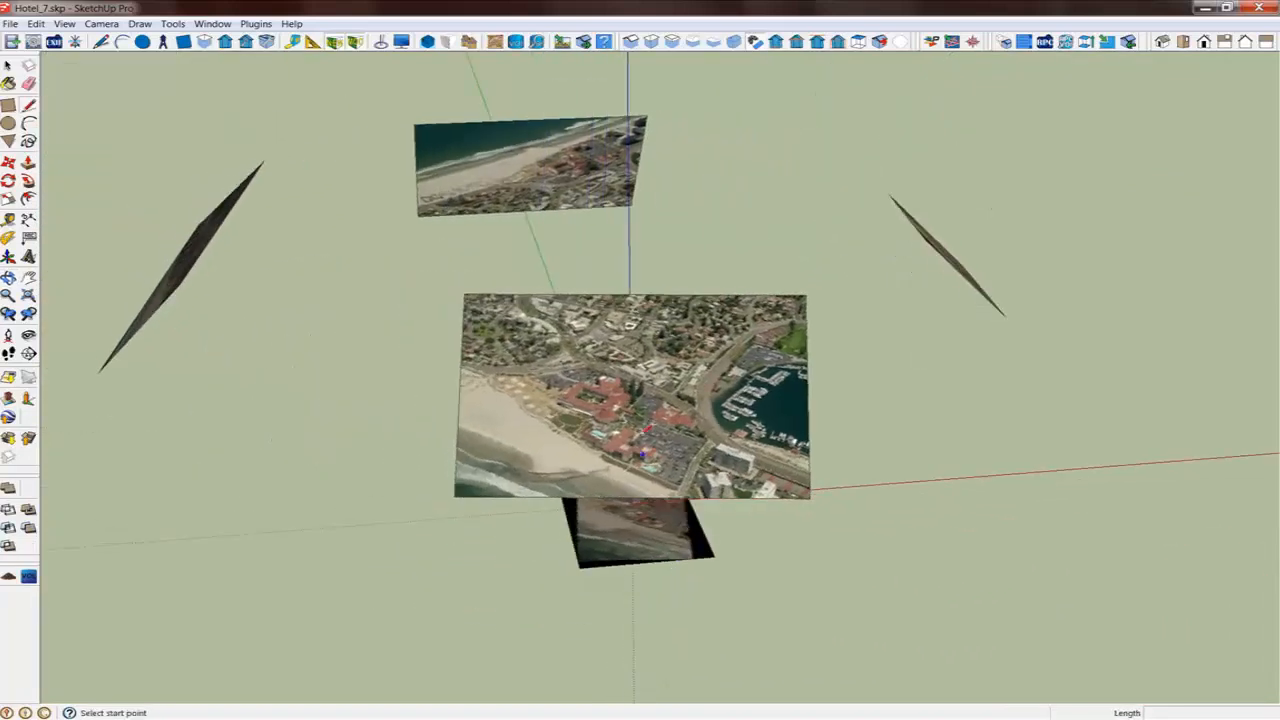
pyautogui.scroll(5, 606, 410)
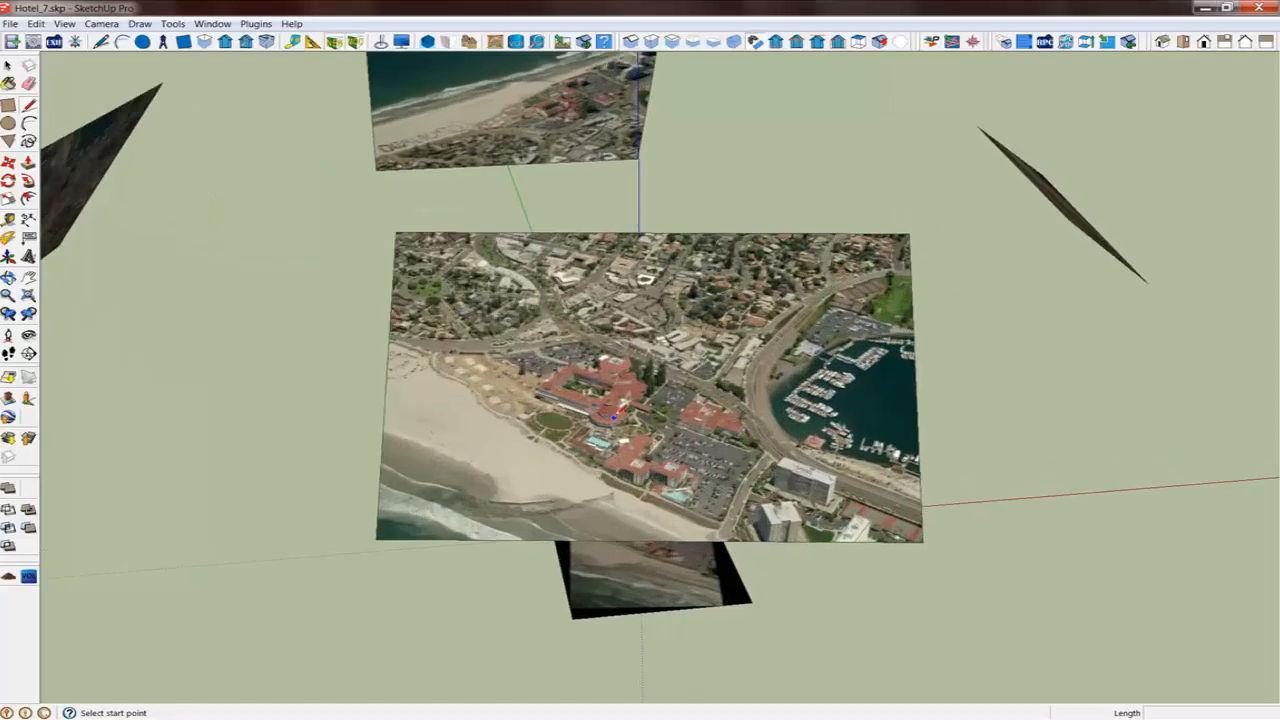
pyautogui.scroll(6, 596, 405)
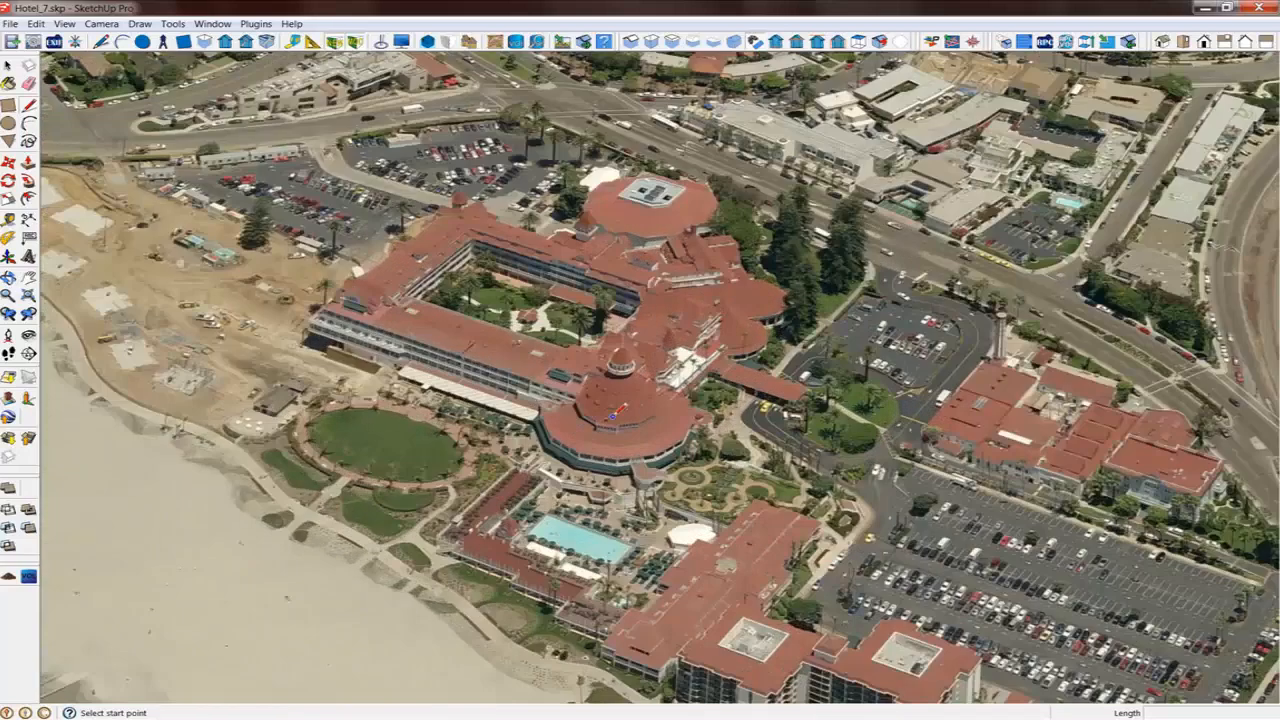
pyautogui.scroll(4, 621, 388)
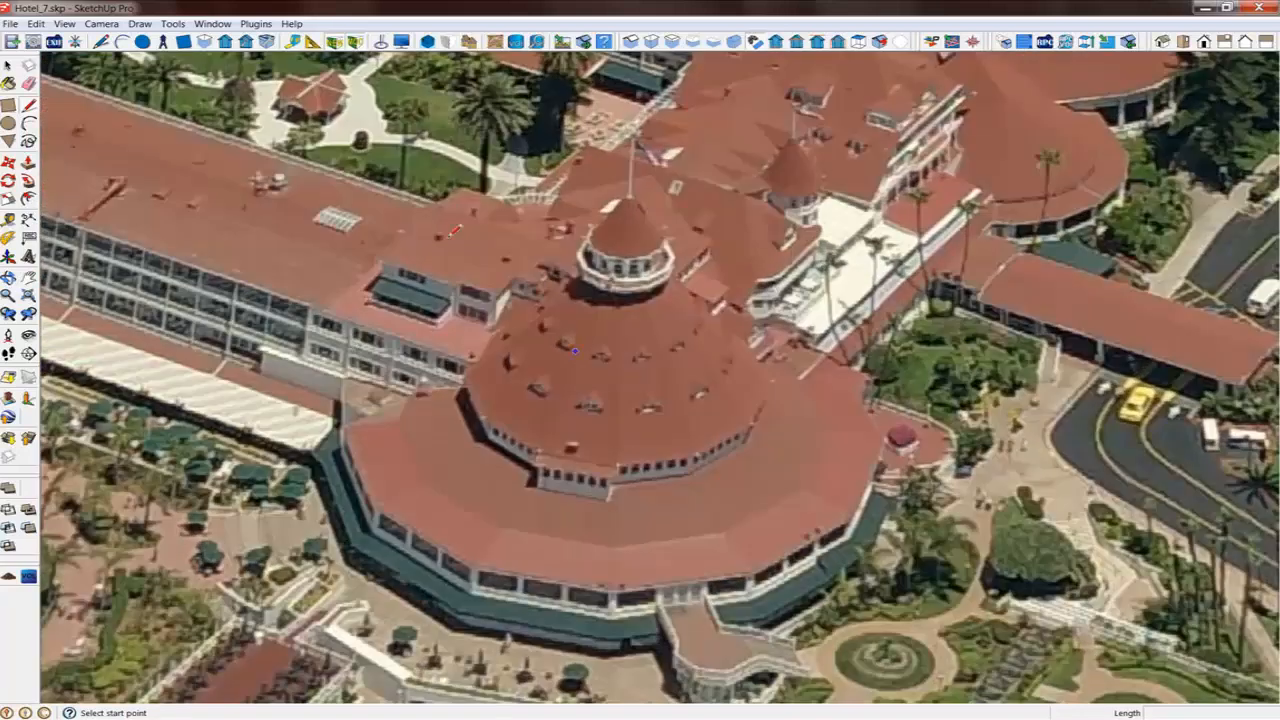
# Step: Start a Surface of Revolution and match a 12-segment base circle to three points along the round tower's lower eave in the photo
pyautogui.click(166, 43)
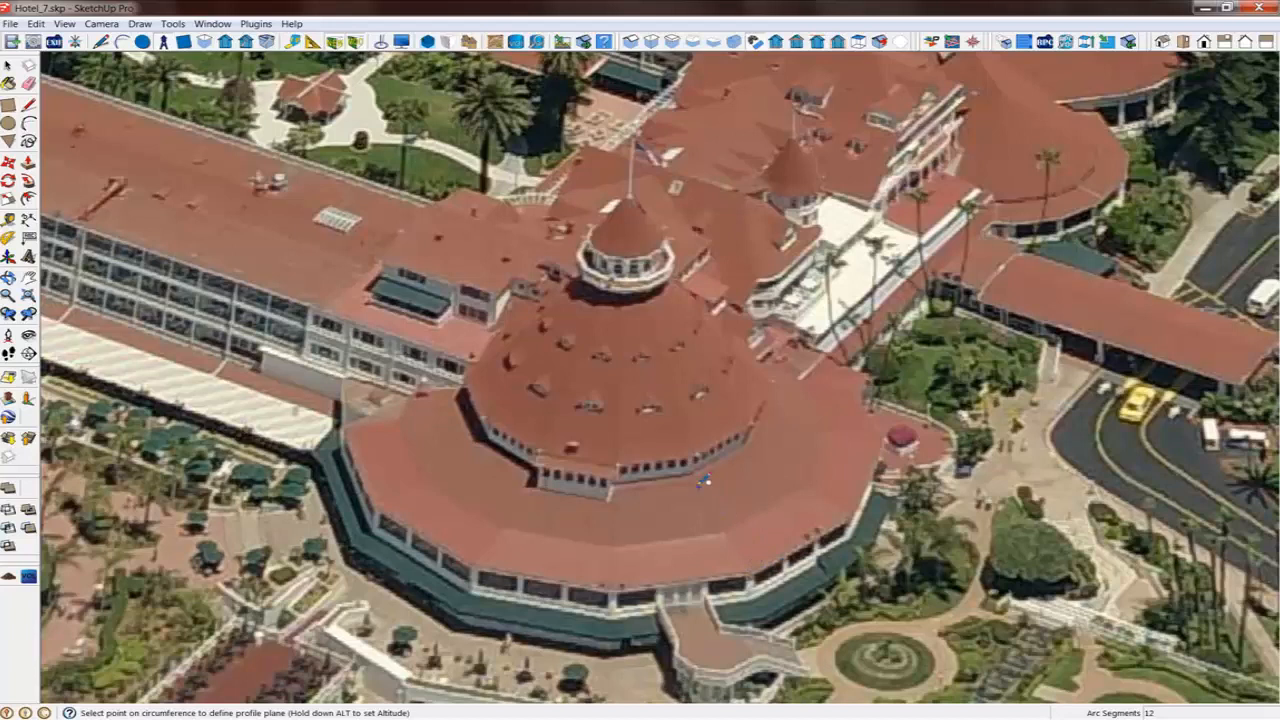
pyautogui.scroll(3, 763, 569)
pyautogui.click(757, 569)
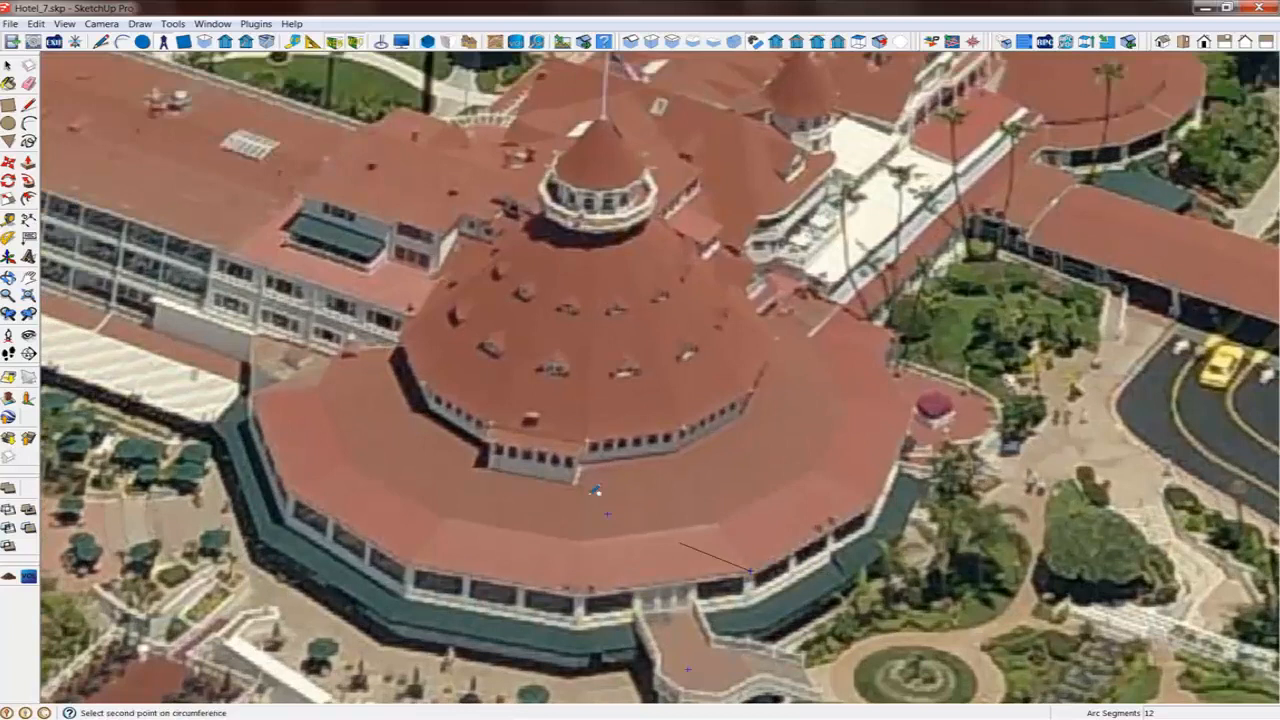
pyautogui.click(256, 394)
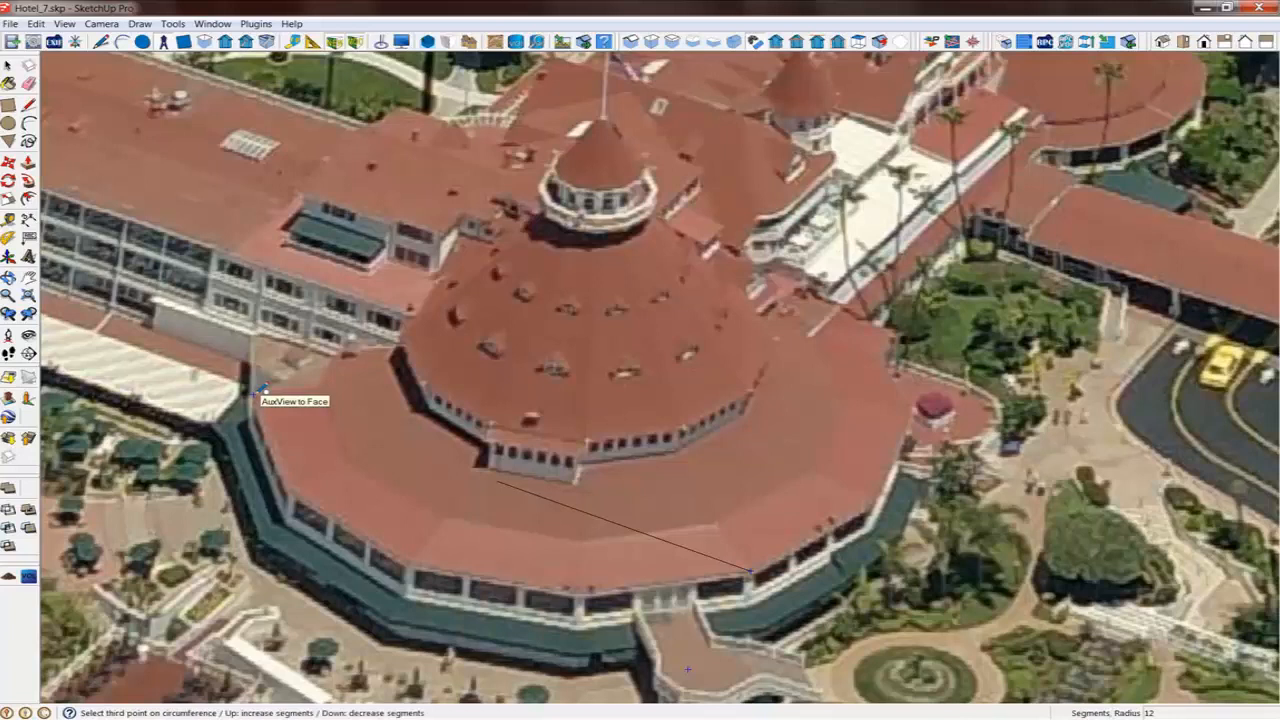
pyautogui.click(919, 376)
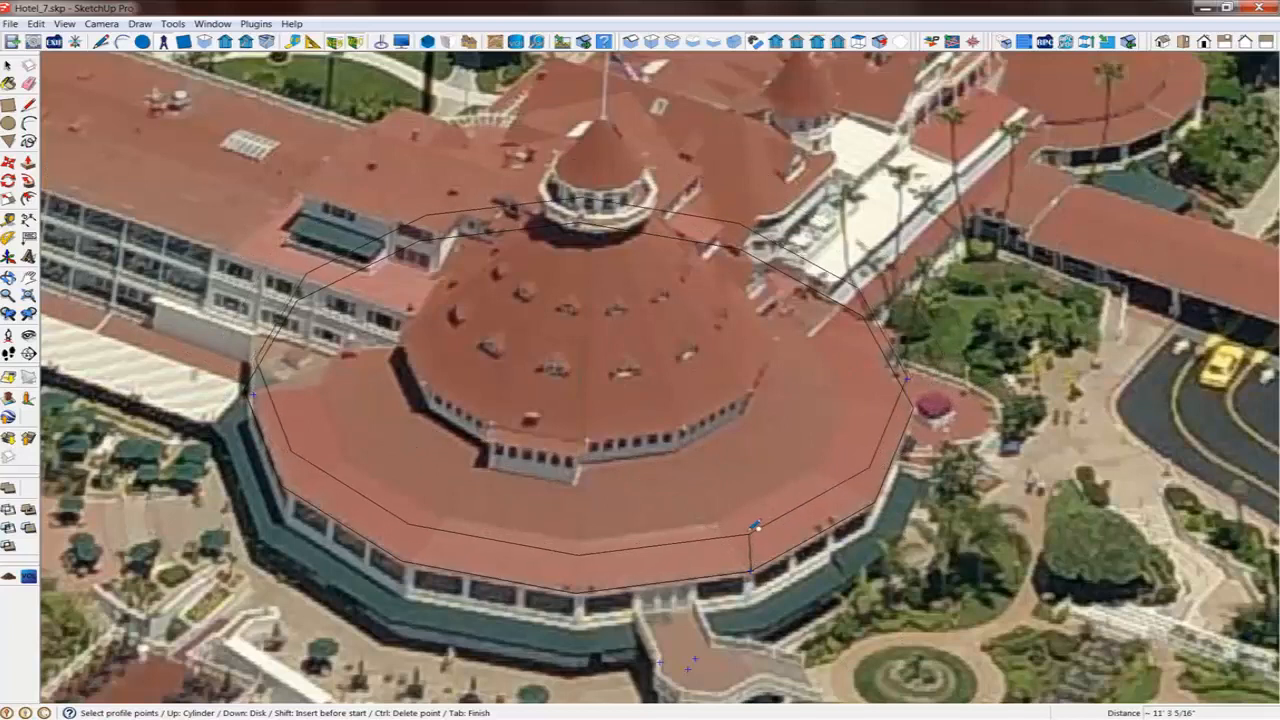
# Step: Add tower profile points from the lower roof up the window band and main cone to the base of the cupola
pyautogui.scroll(3, 755, 528)
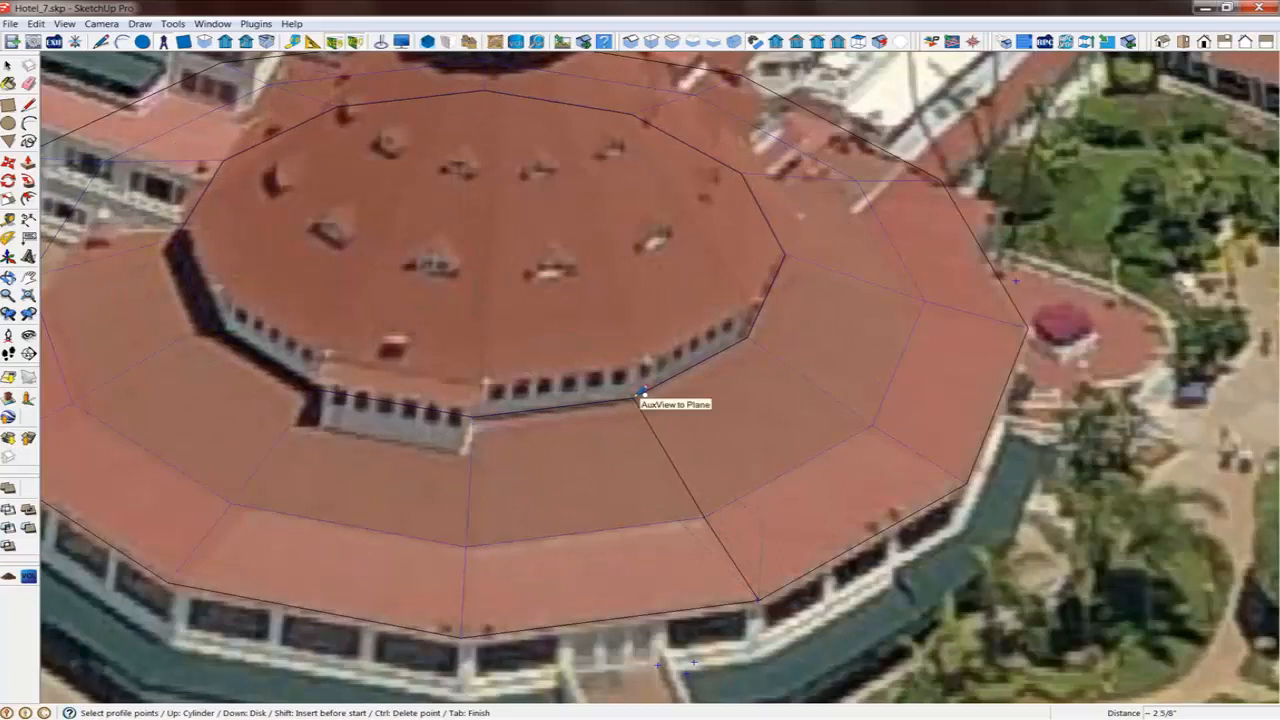
pyautogui.click(643, 393)
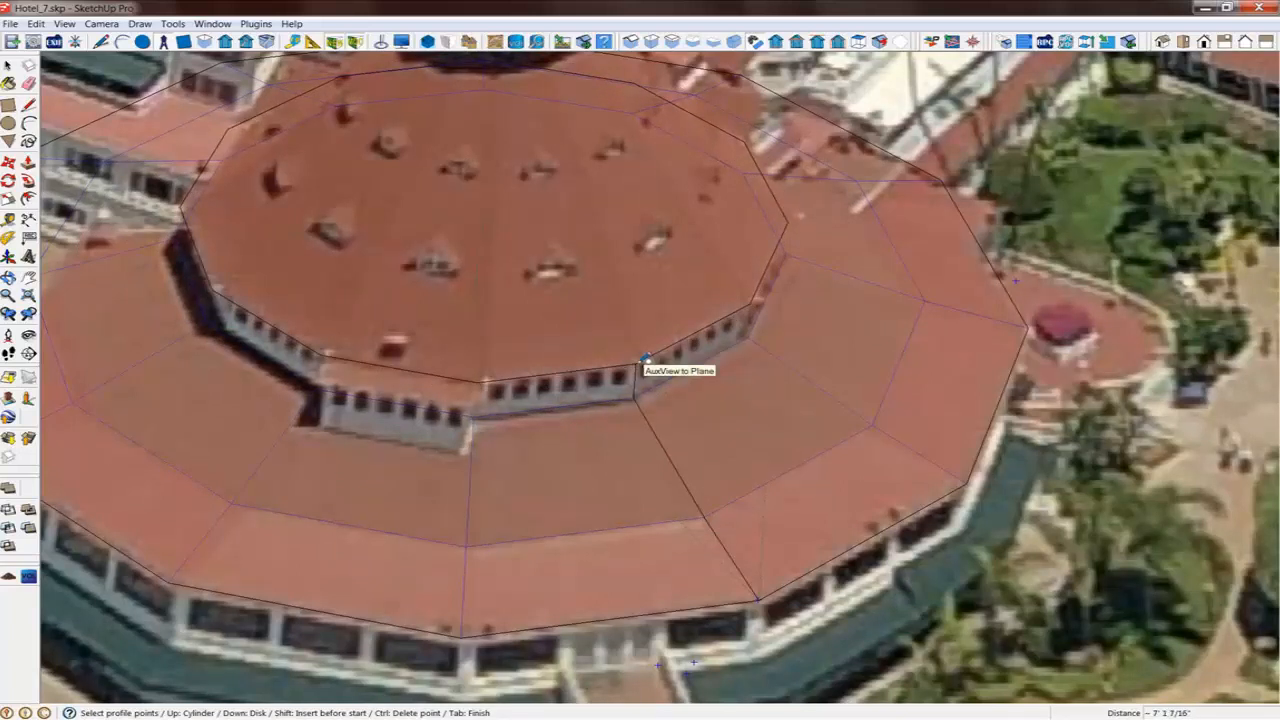
pyautogui.scroll(-5, 645, 358)
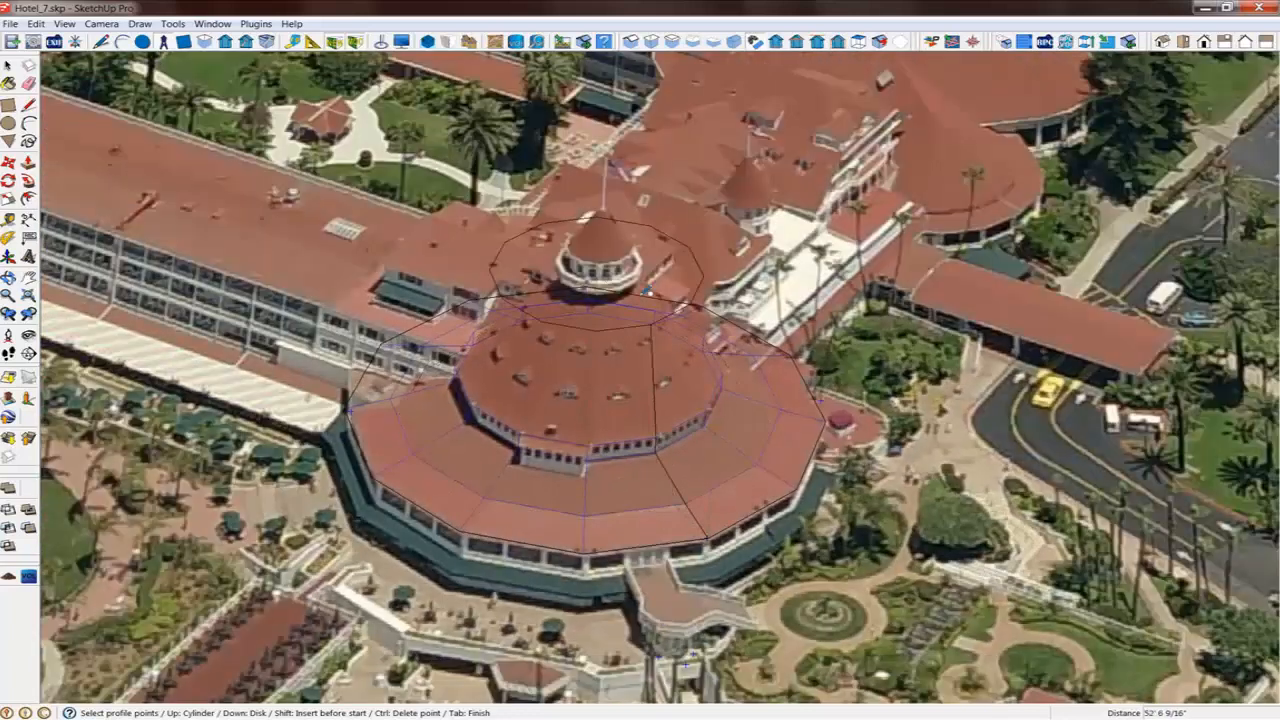
pyautogui.scroll(7, 612, 282)
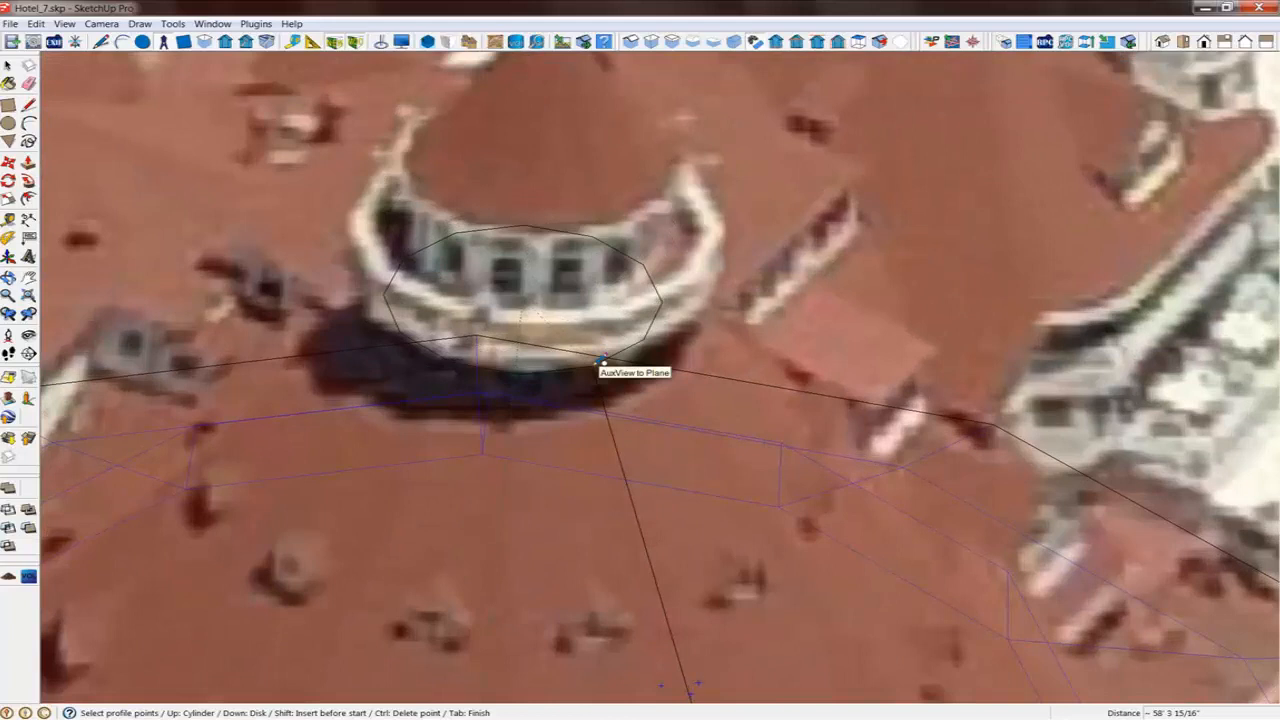
pyautogui.click(601, 361)
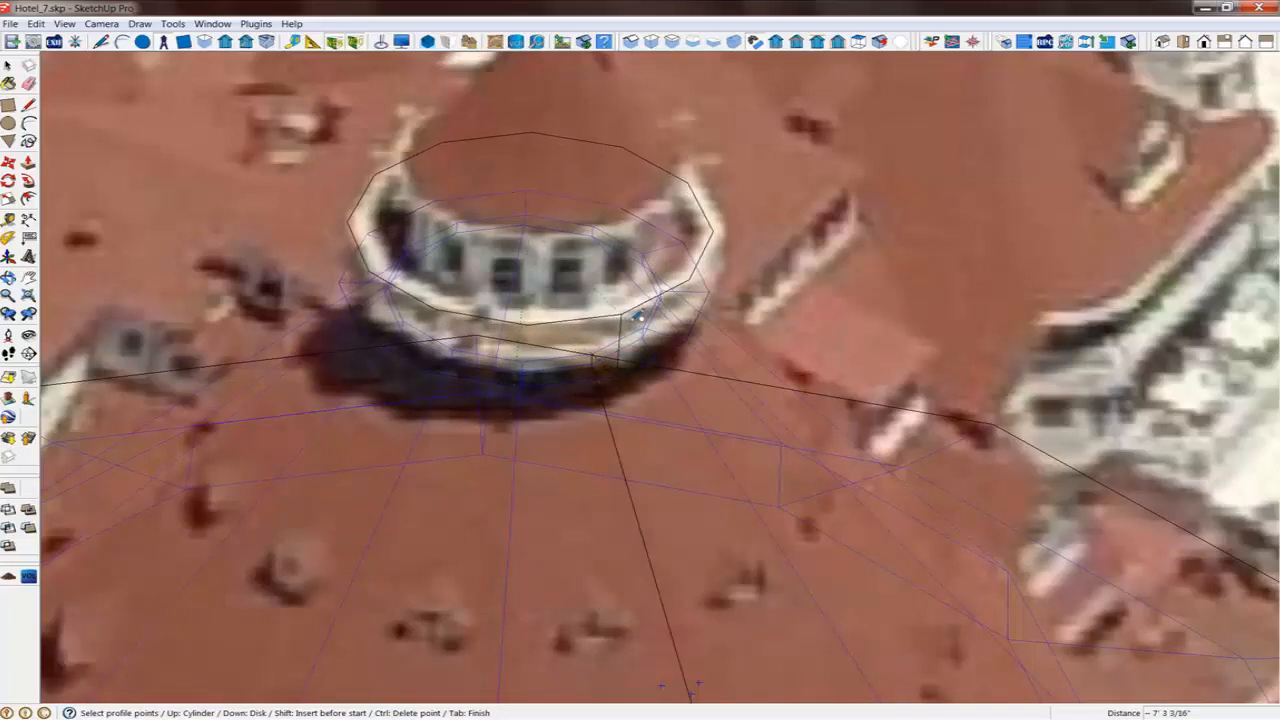
# Step: Continue the profile along the cupola's balcony, wall and conical roof, ending at the tip of the flagpole
pyautogui.click(635, 317)
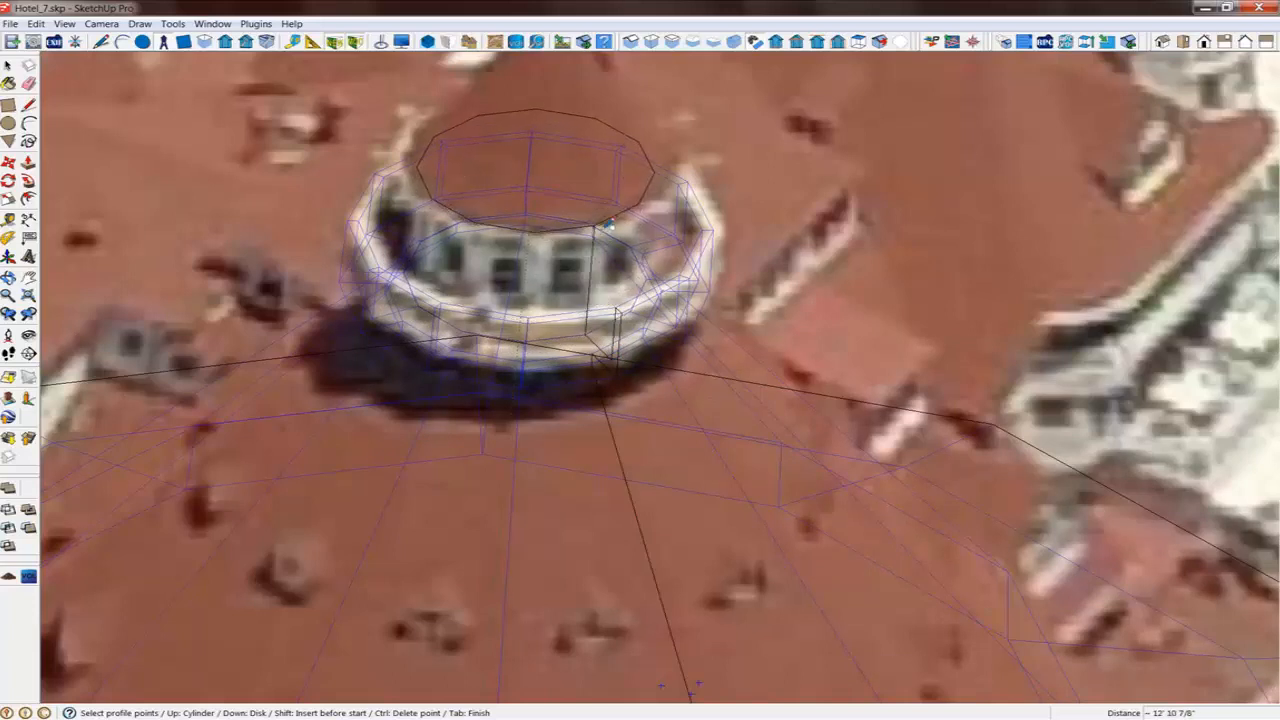
pyautogui.click(608, 224)
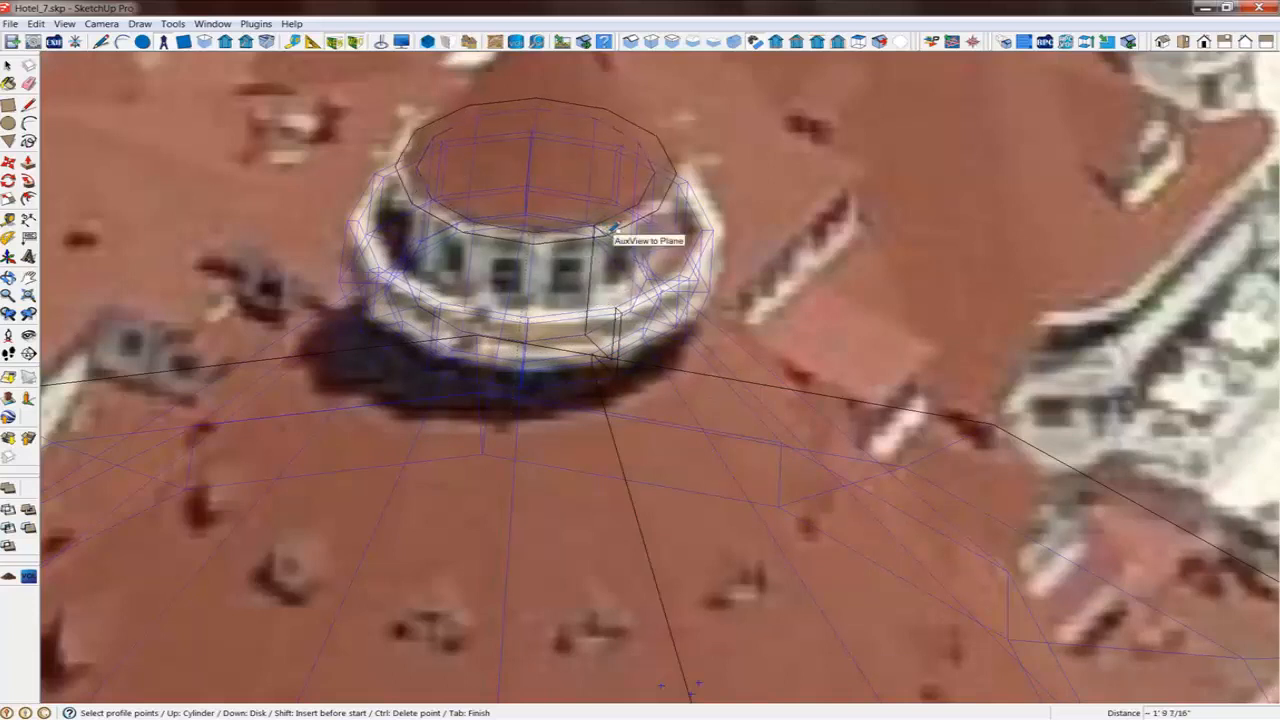
pyautogui.scroll(-5, 623, 360)
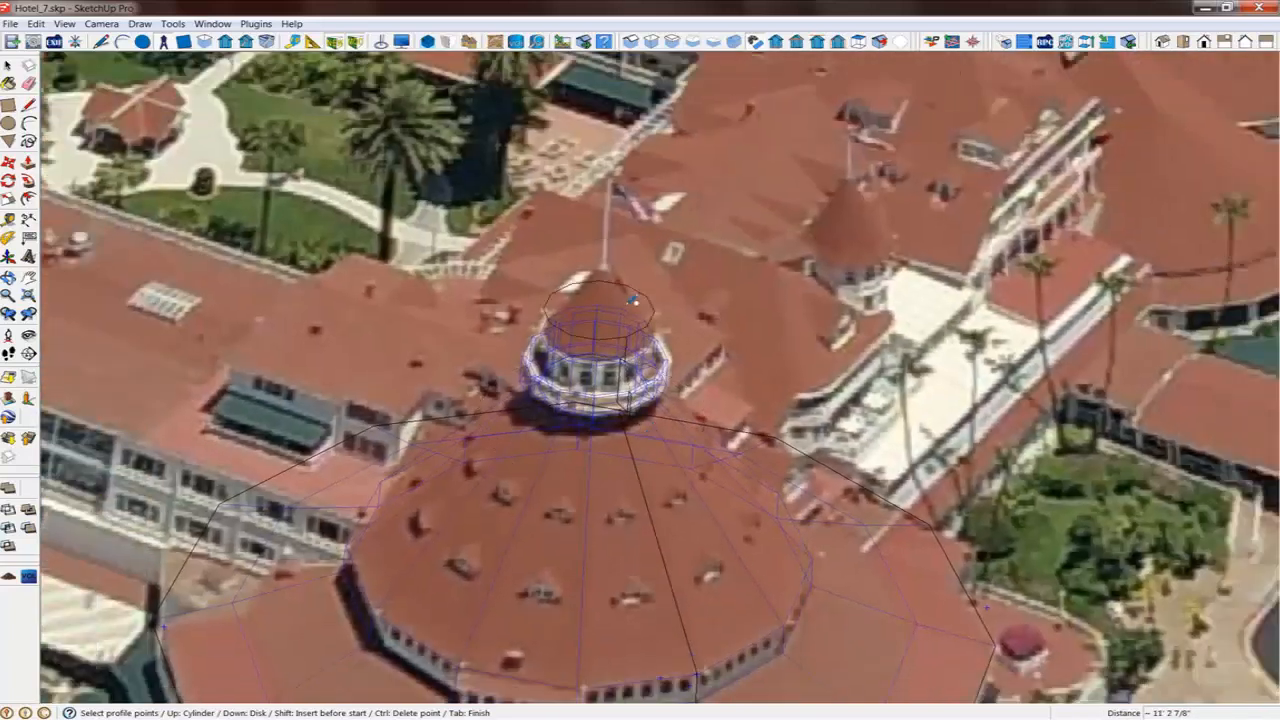
pyautogui.scroll(2, 623, 256)
pyautogui.scroll(4, 623, 256)
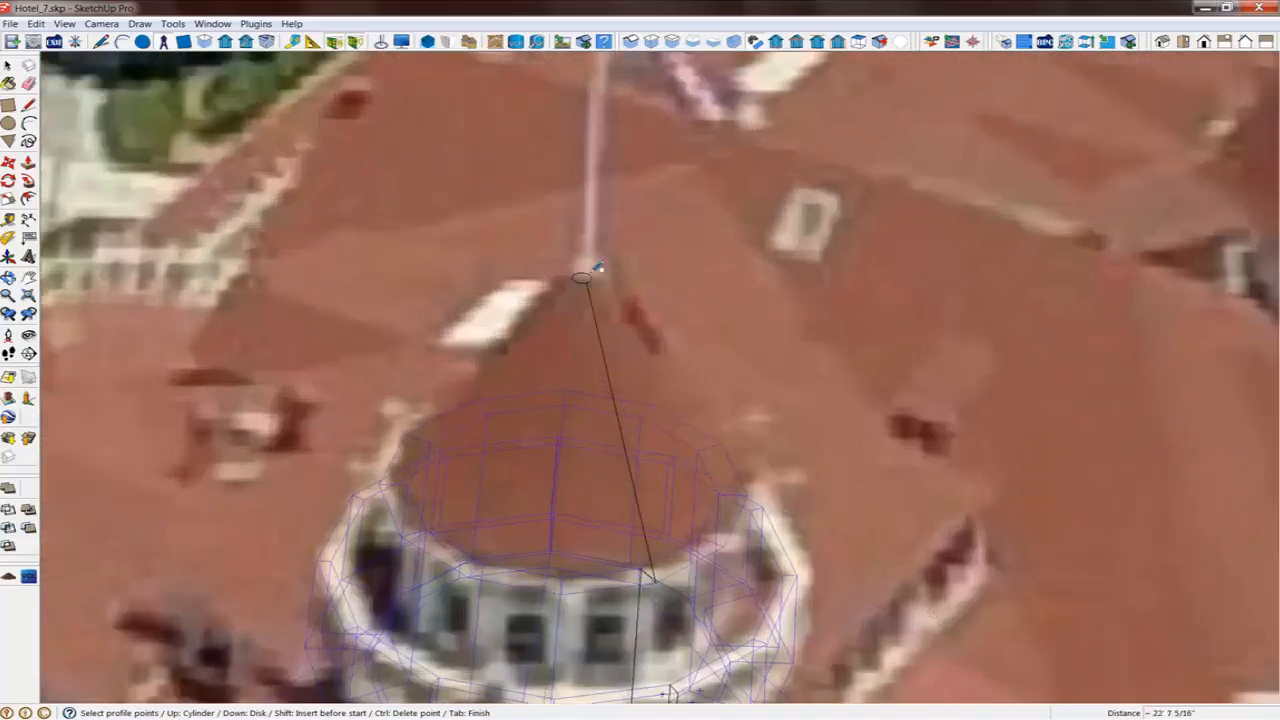
pyautogui.click(601, 268)
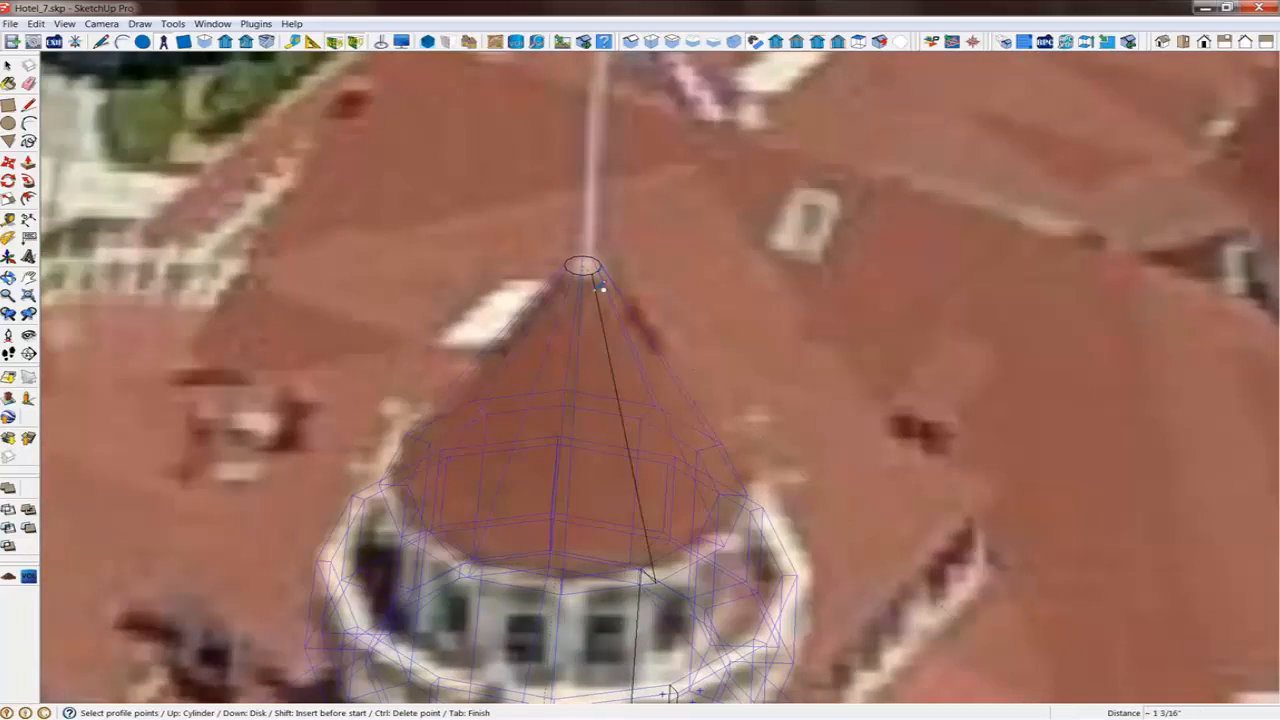
pyautogui.scroll(-3, 590, 268)
pyautogui.scroll(-2, 597, 396)
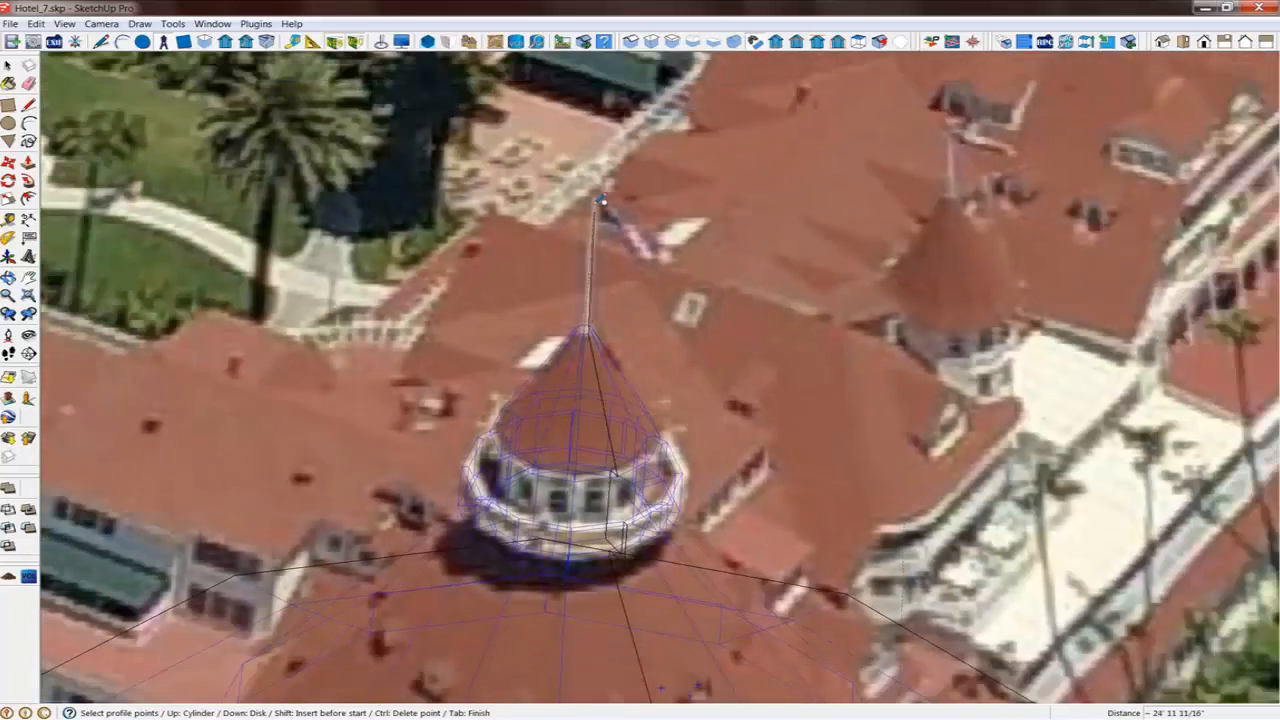
pyautogui.click(596, 183)
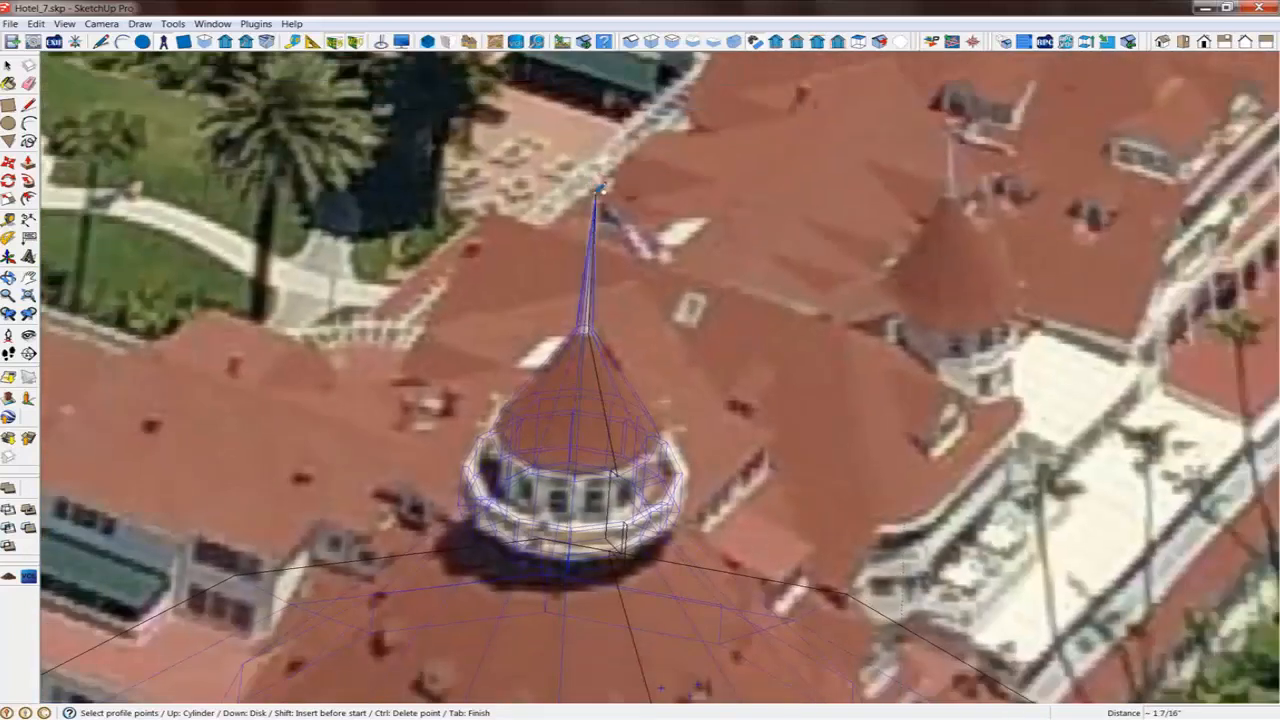
# Step: Insert profile points before the start, tracing the wall below the lower eave, the green awning and its underside
pyautogui.scroll(-2, 651, 180)
pyautogui.scroll(-5, 651, 183)
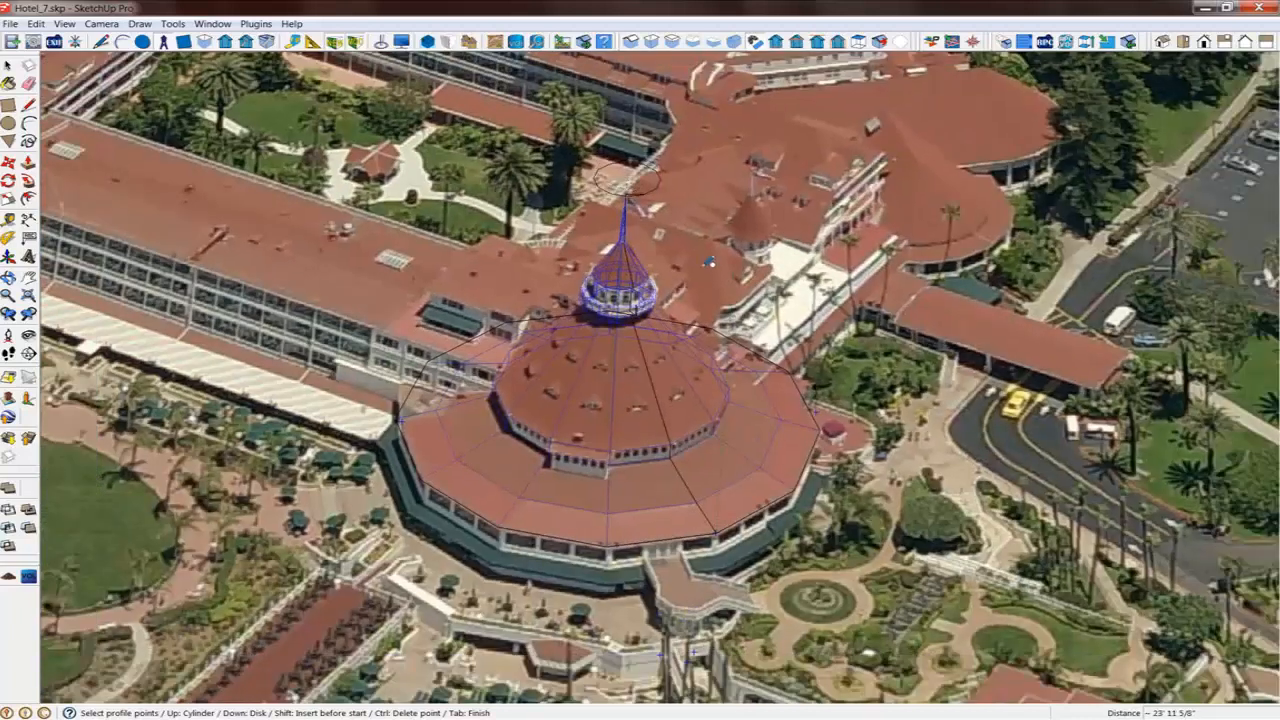
pyautogui.scroll(-1, 648, 240)
pyautogui.scroll(8, 716, 500)
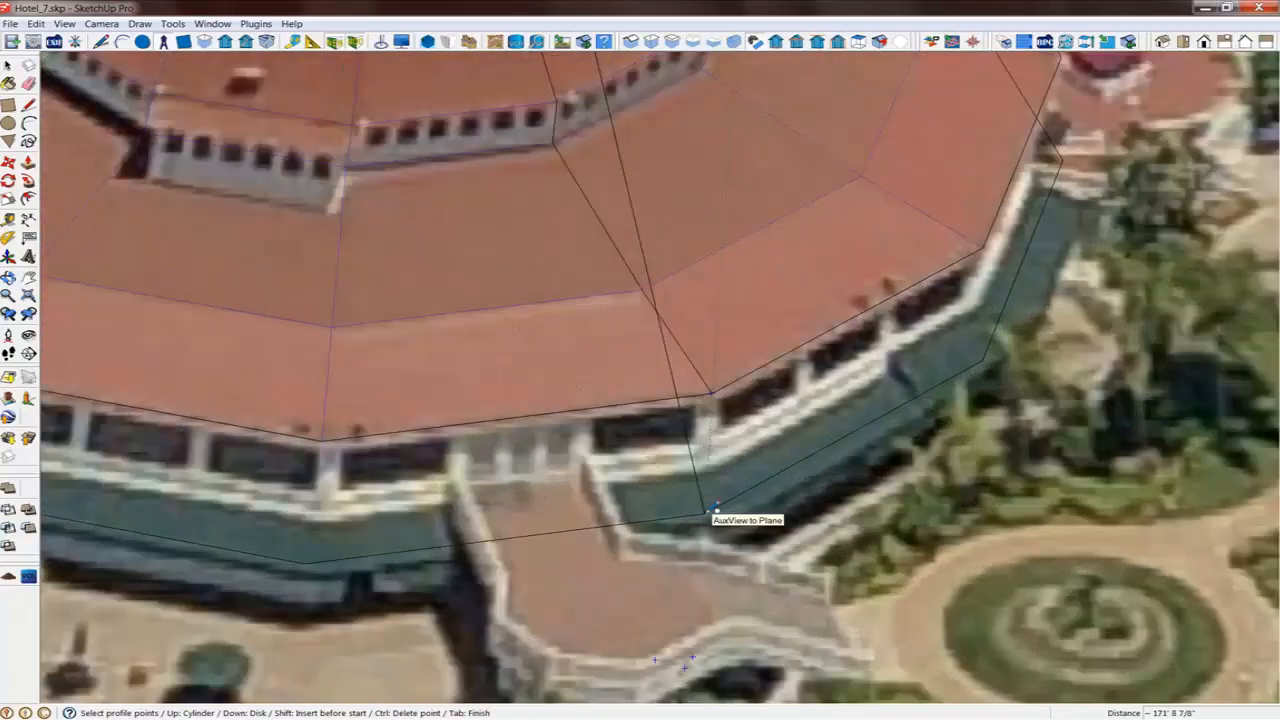
pyautogui.click(710, 393)
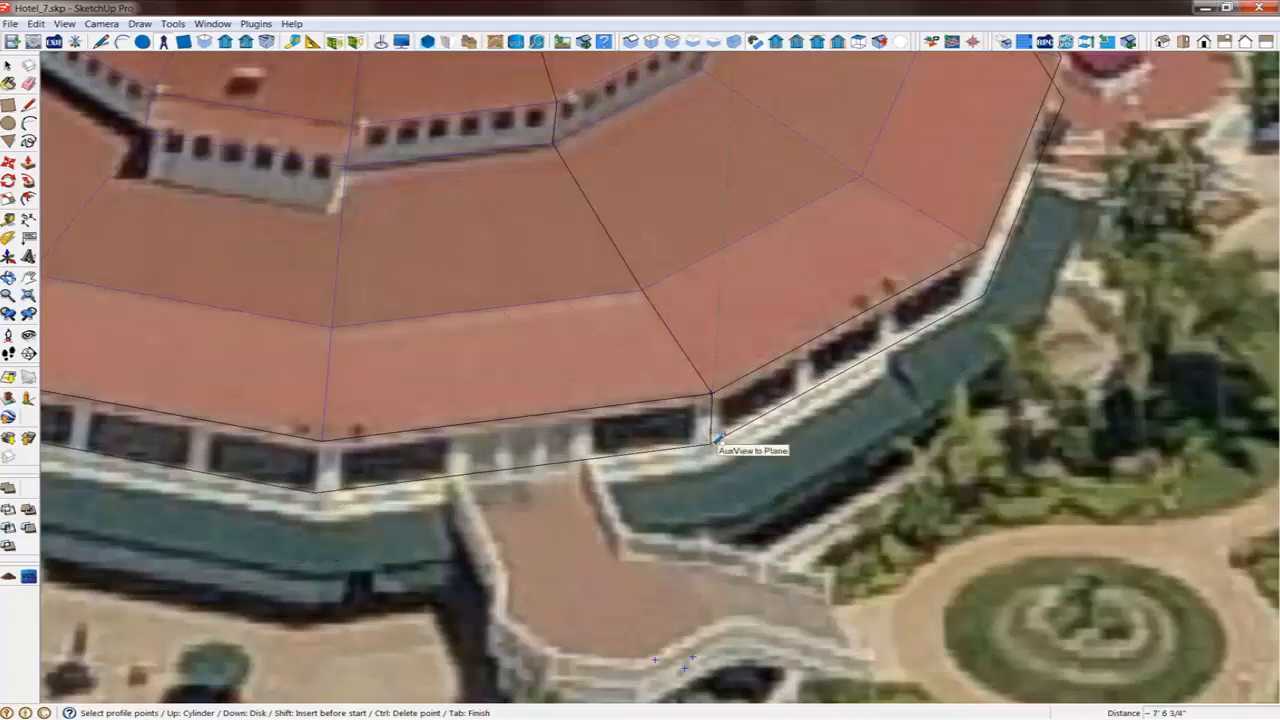
pyautogui.click(714, 469)
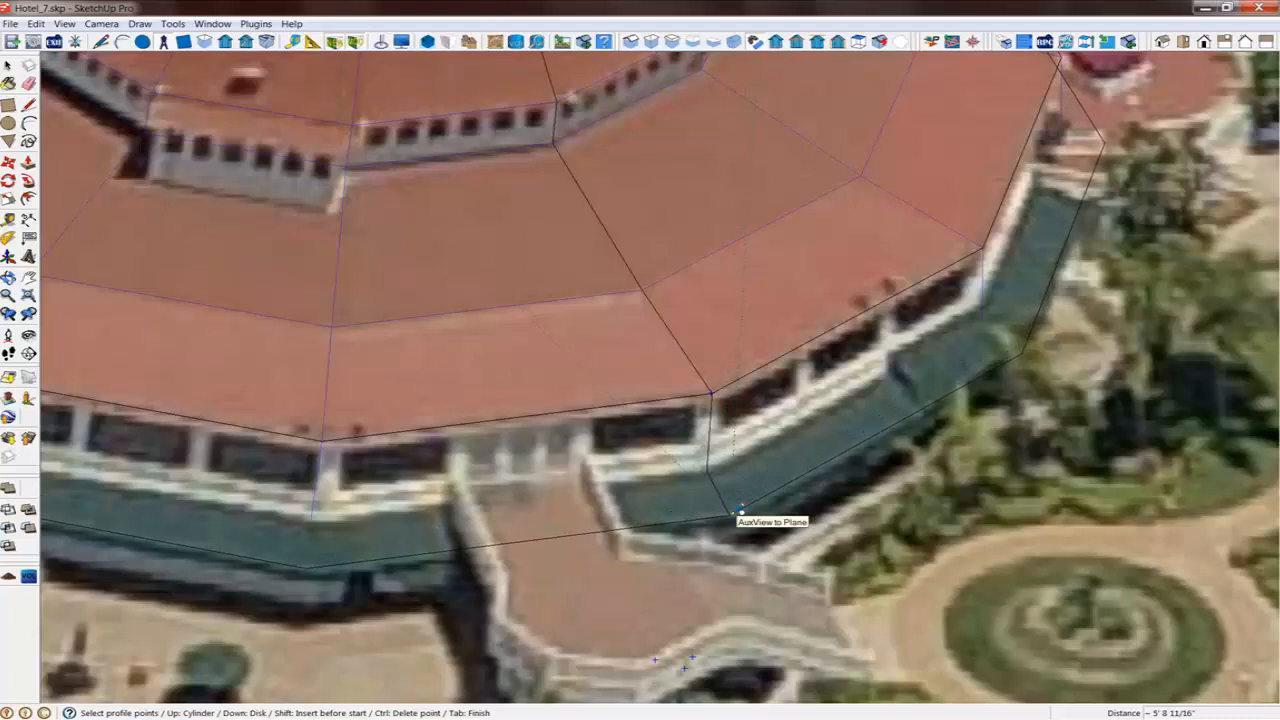
pyautogui.click(741, 511)
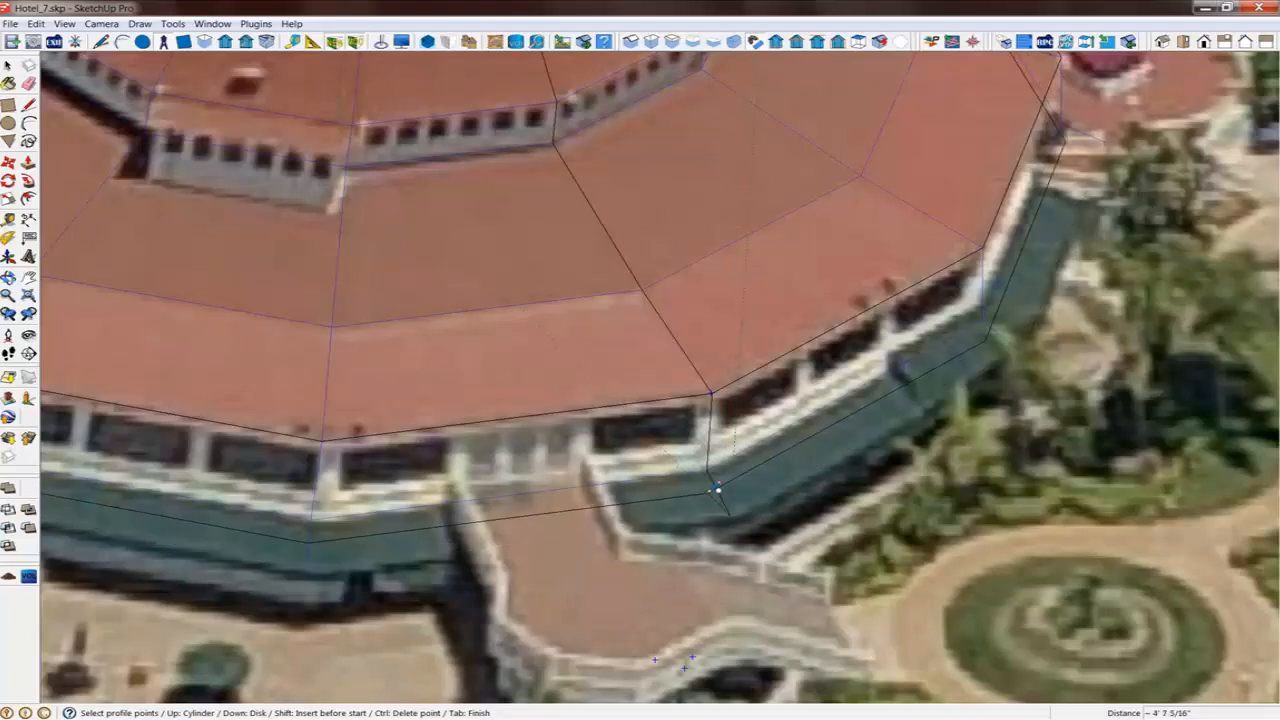
pyautogui.click(714, 487)
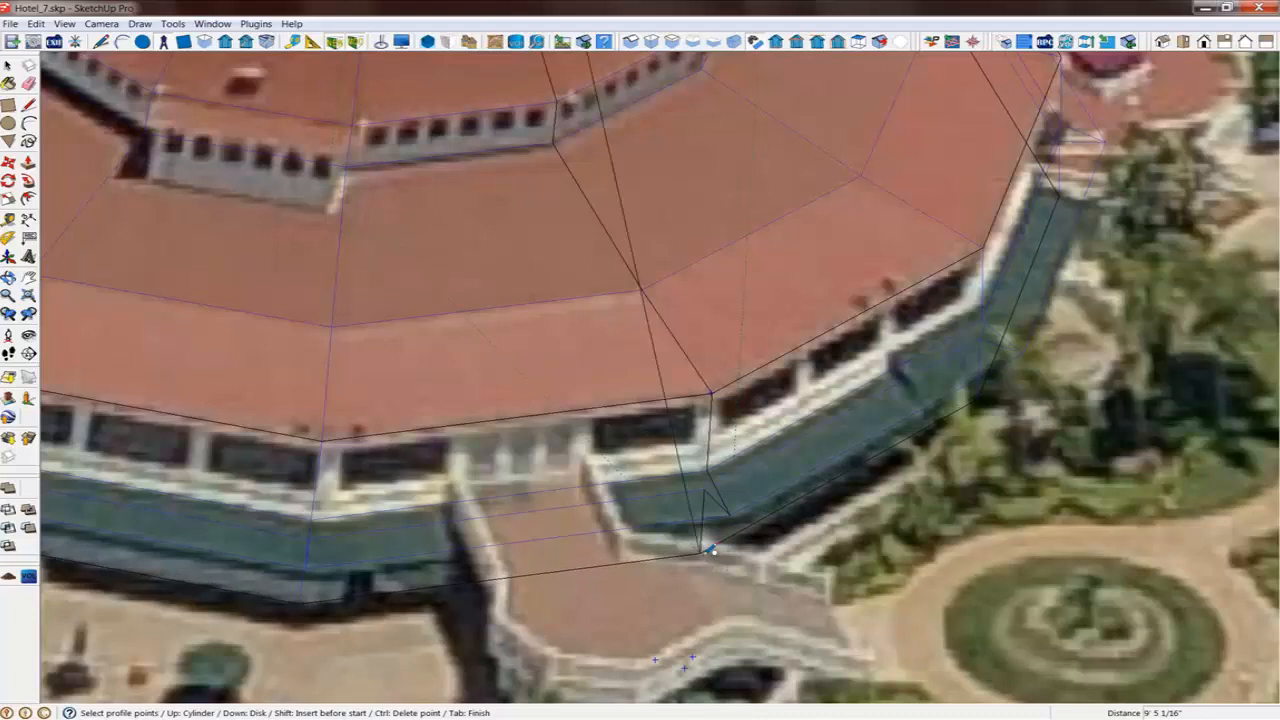
# Step: Generate the tower surface with smooth option None and texture option Use Current AuxView Only
pyautogui.press('Tab')
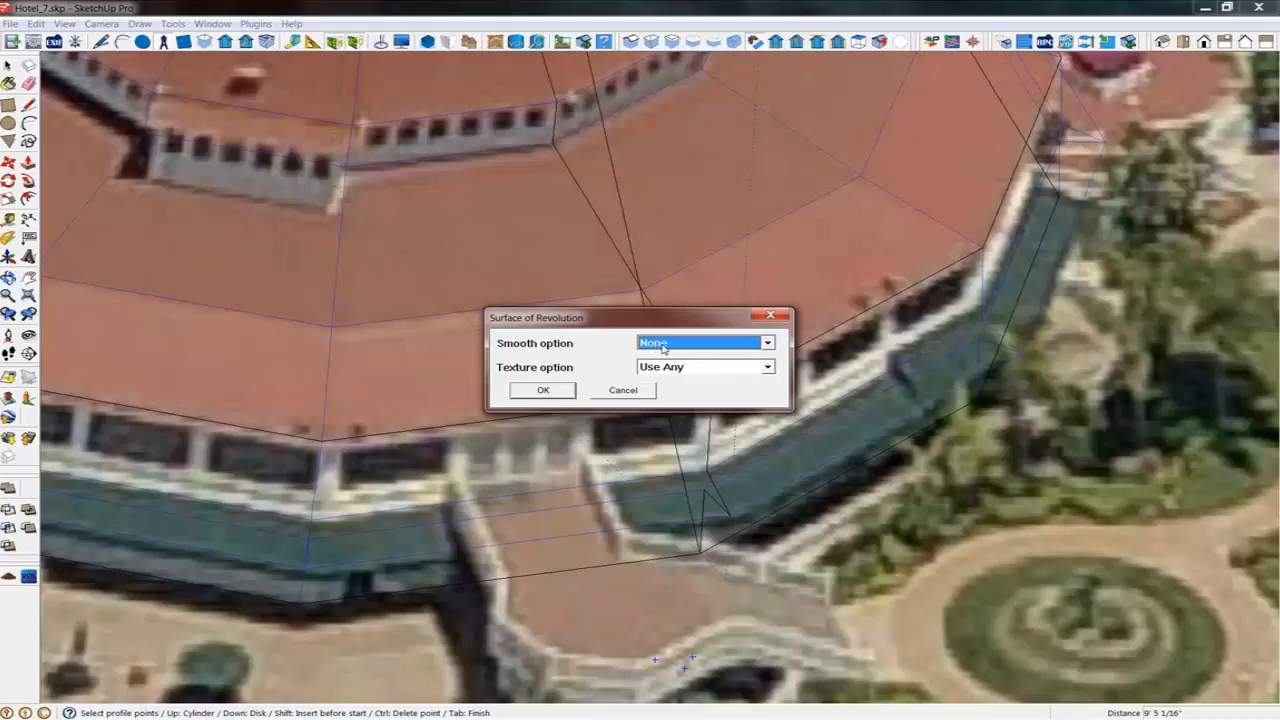
pyautogui.click(768, 367)
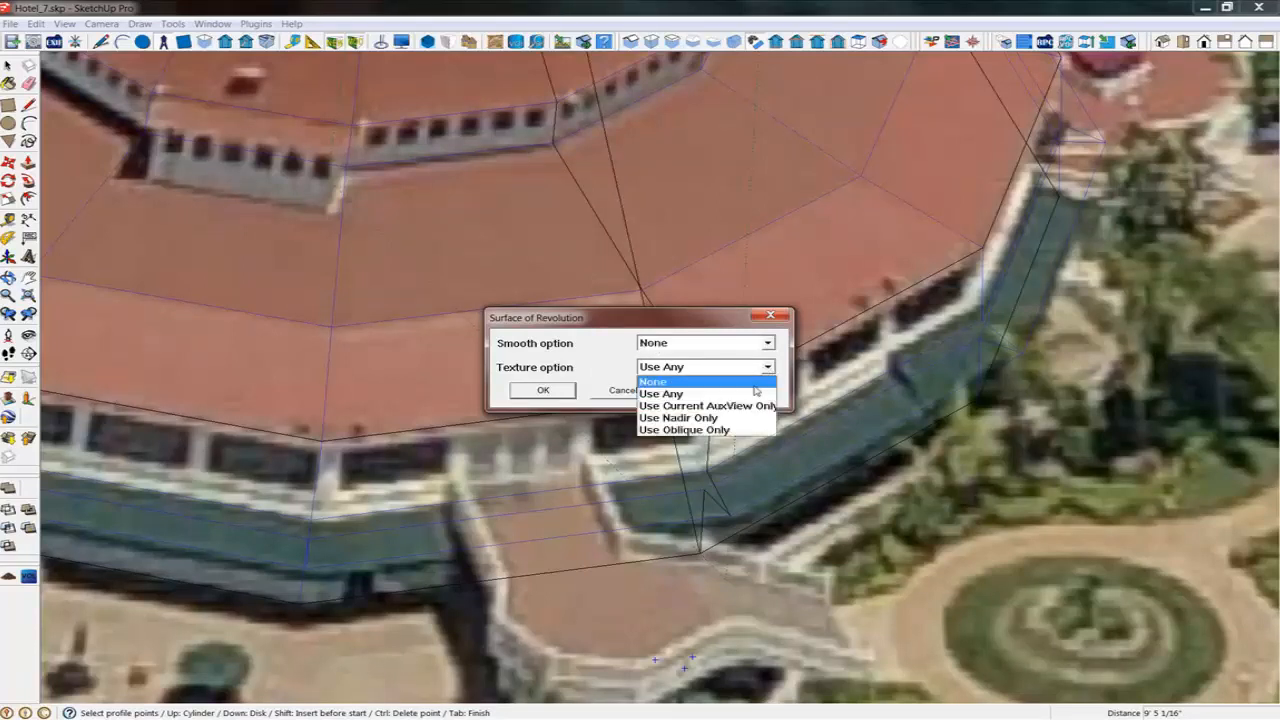
pyautogui.click(723, 406)
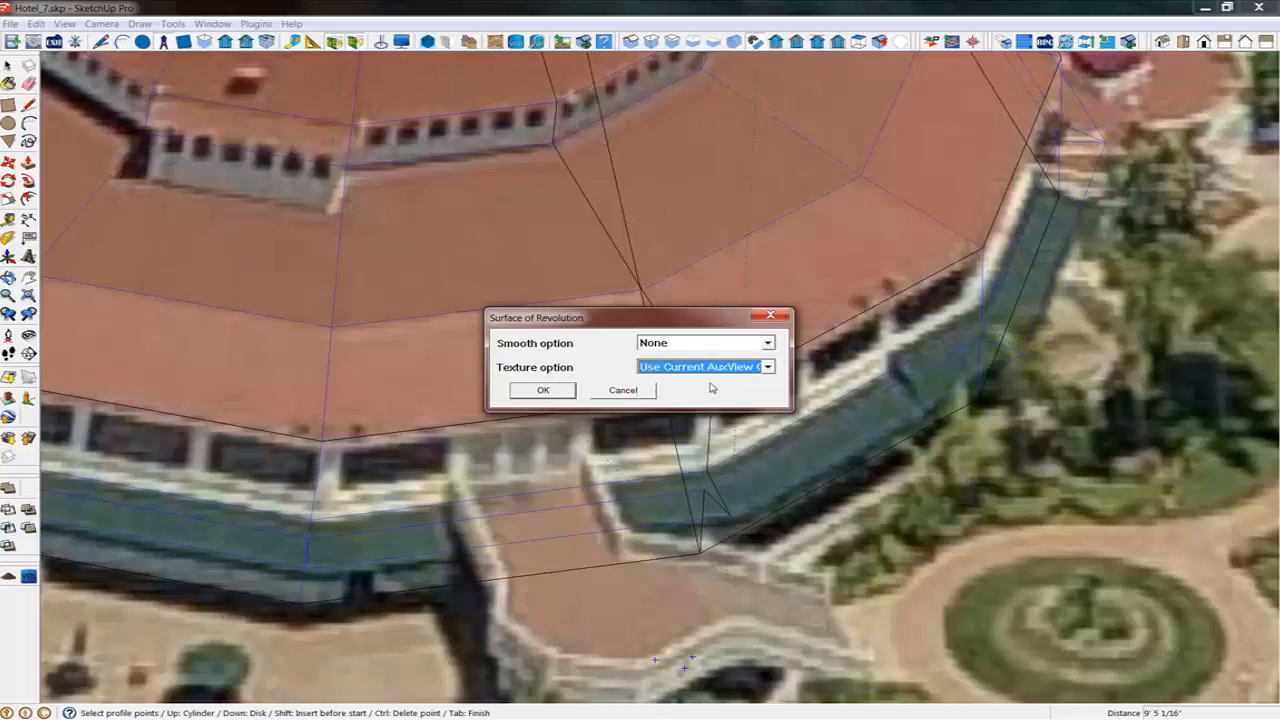
pyautogui.click(541, 390)
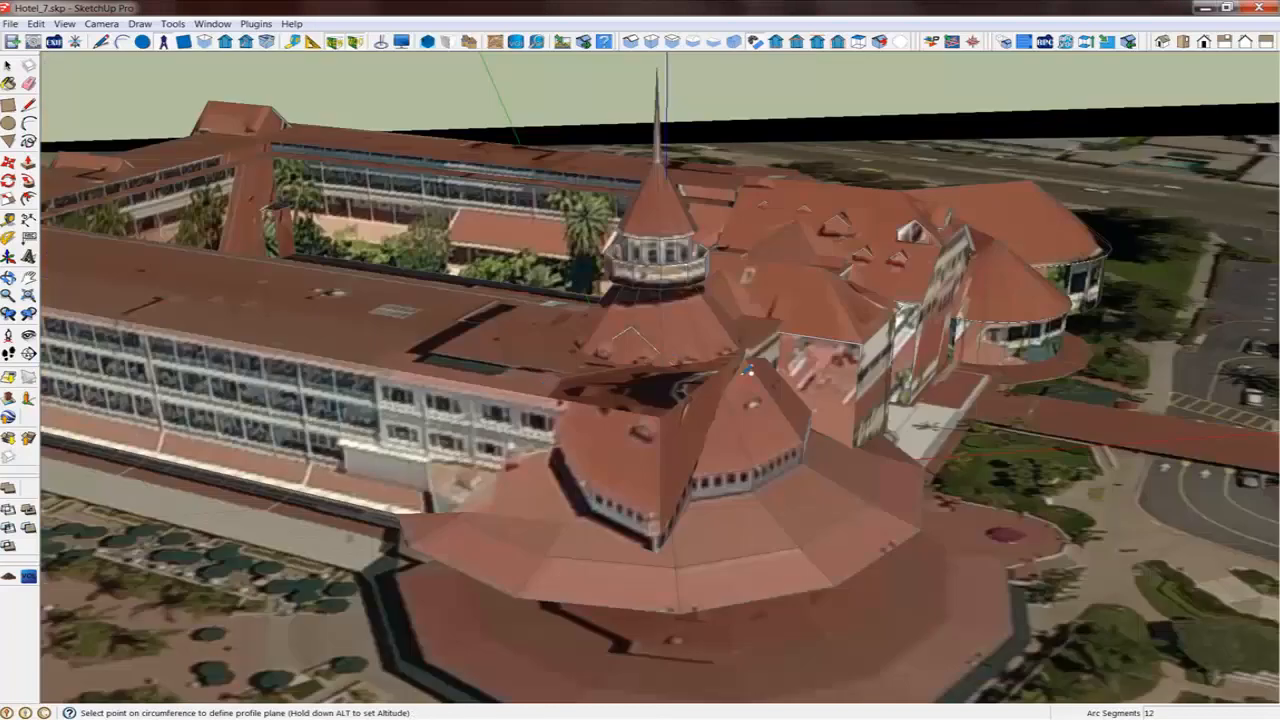
# Step: Translate the finished tower downward by about 24' 5 3/4" so that it sits on its footprint
pyautogui.moveTo(748, 370); pyautogui.dragTo(750, 328, button='middle')
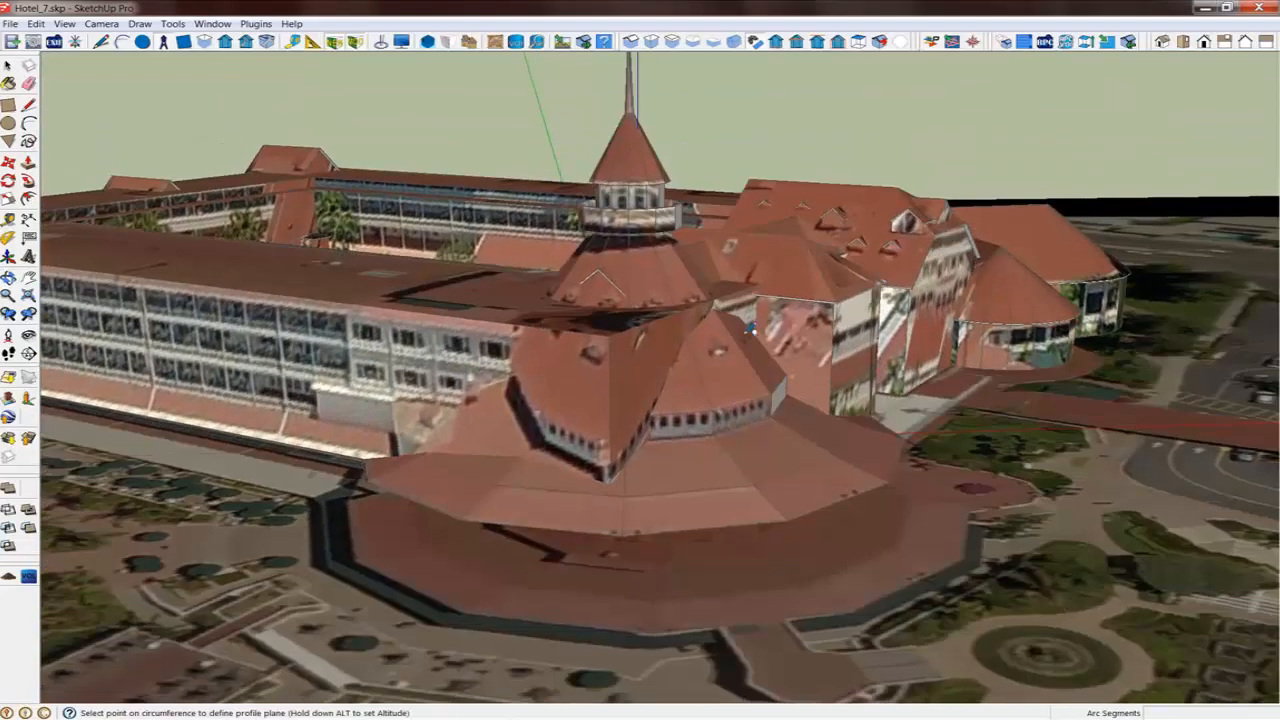
pyautogui.scroll(-5, 749, 327)
pyautogui.moveTo(750, 375); pyautogui.dragTo(690, 470, button='middle')
pyautogui.click(381, 43)
pyautogui.moveTo(716, 495); pyautogui.dragTo(731, 538)
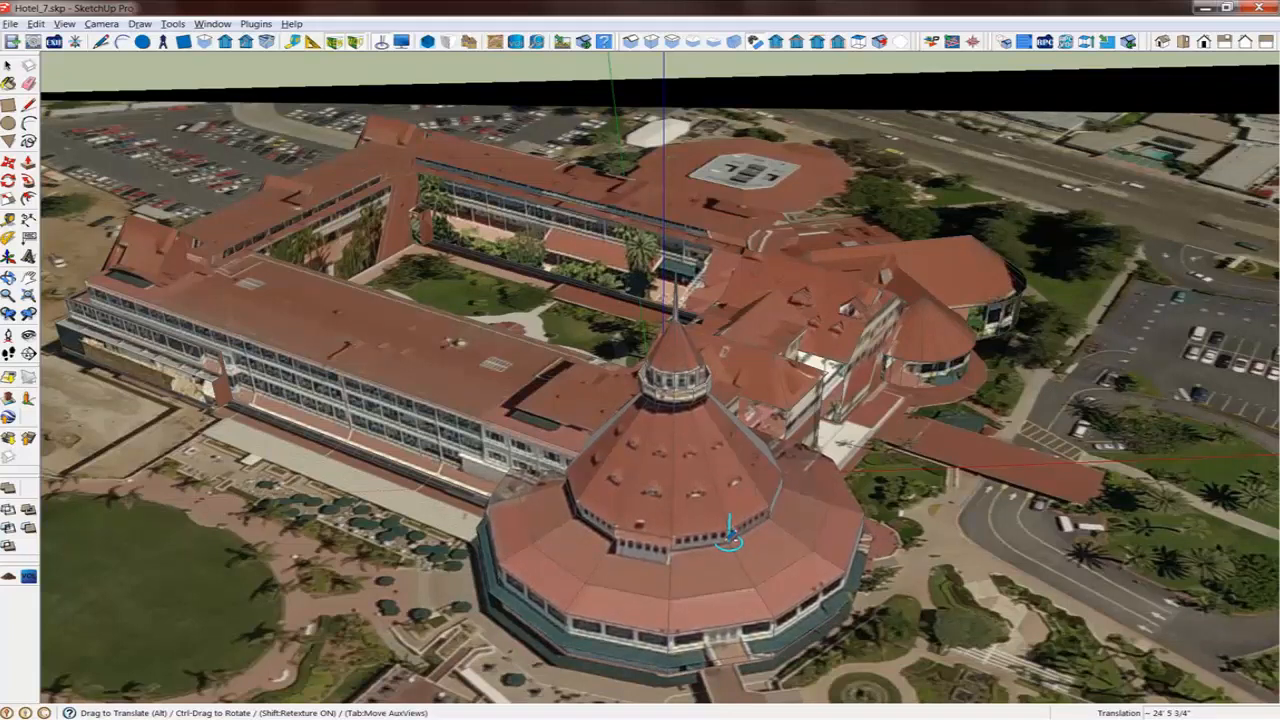
# Step: Open the tower group for editing and select the untextured white faces on its cone, cupola and lower walls
pyautogui.moveTo(800, 593); pyautogui.dragTo(703, 483, button='middle')
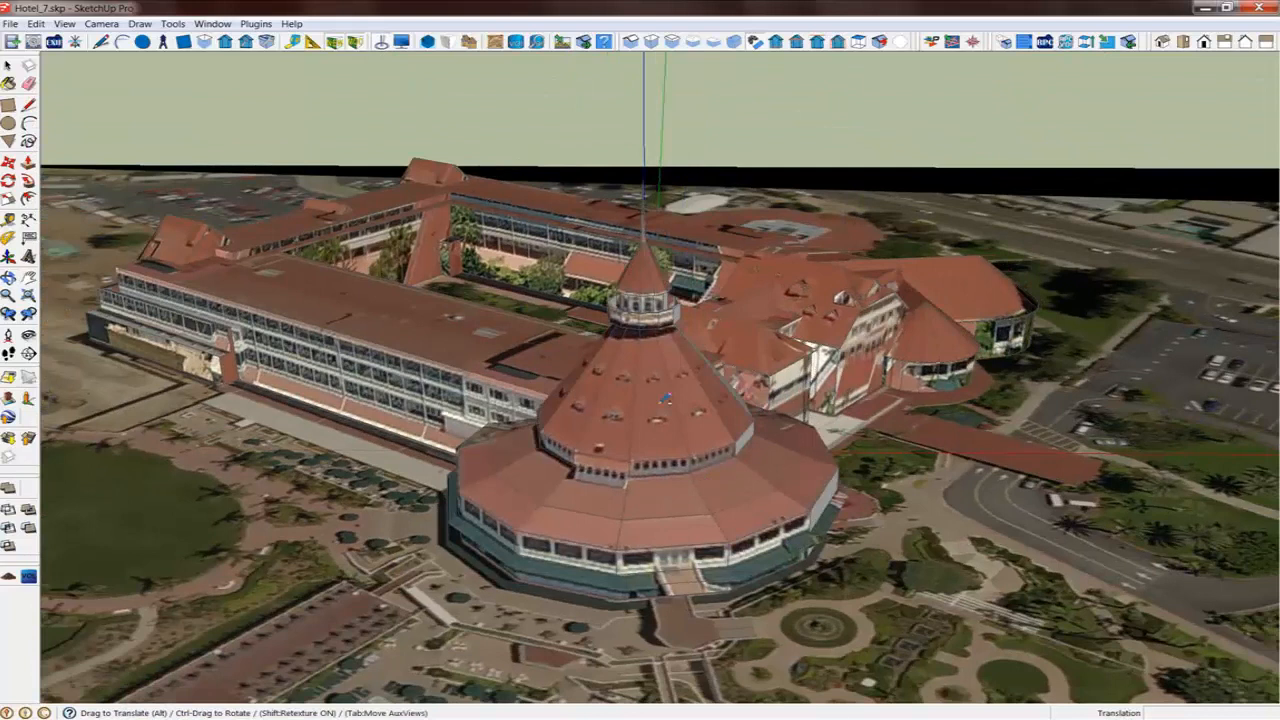
pyautogui.moveTo(662, 395); pyautogui.dragTo(427, 445, button='middle')
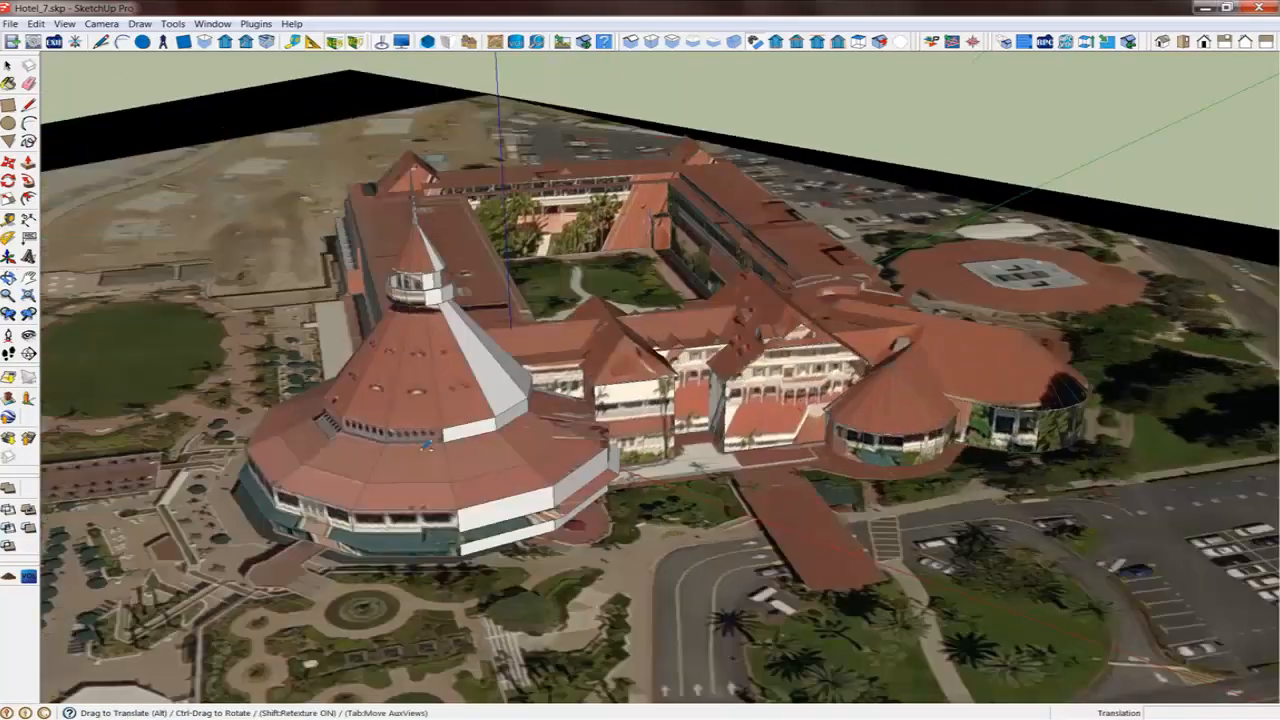
pyautogui.moveTo(893, 477); pyautogui.dragTo(631, 521, button='middle')
pyautogui.scroll(6, 631, 521)
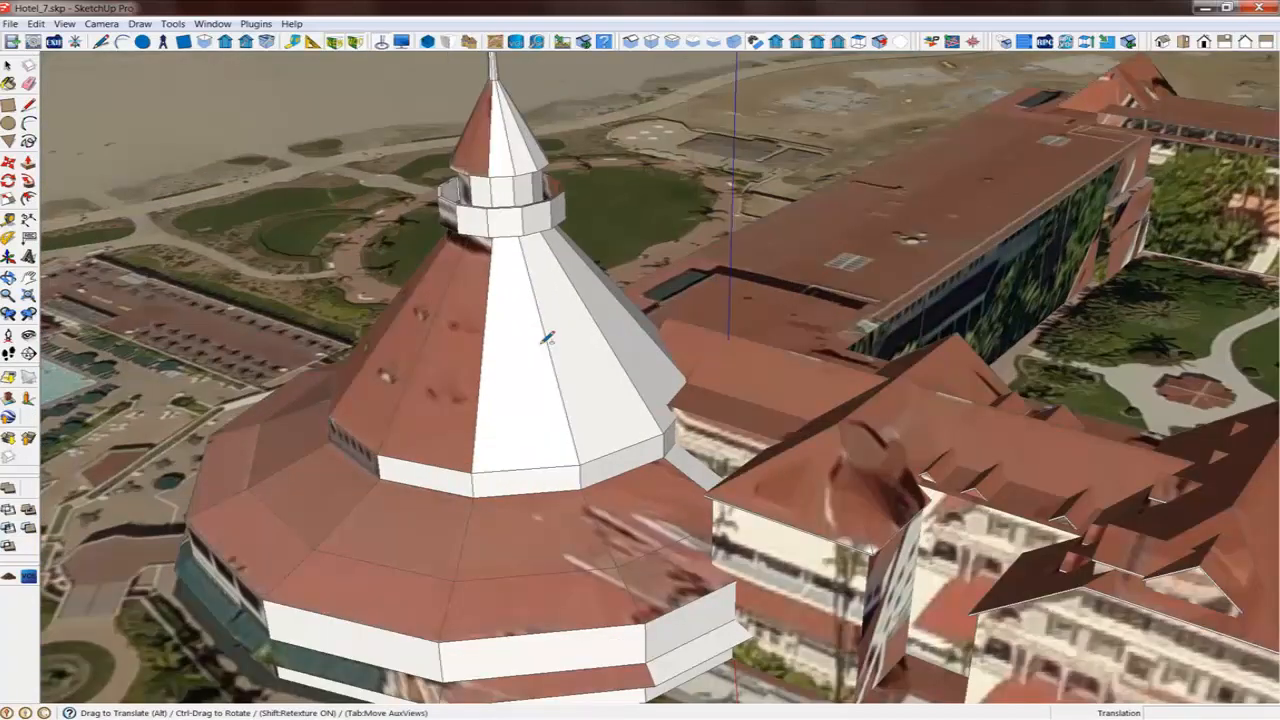
pyautogui.moveTo(645, 432); pyautogui.dragTo(551, 351, button='middle')
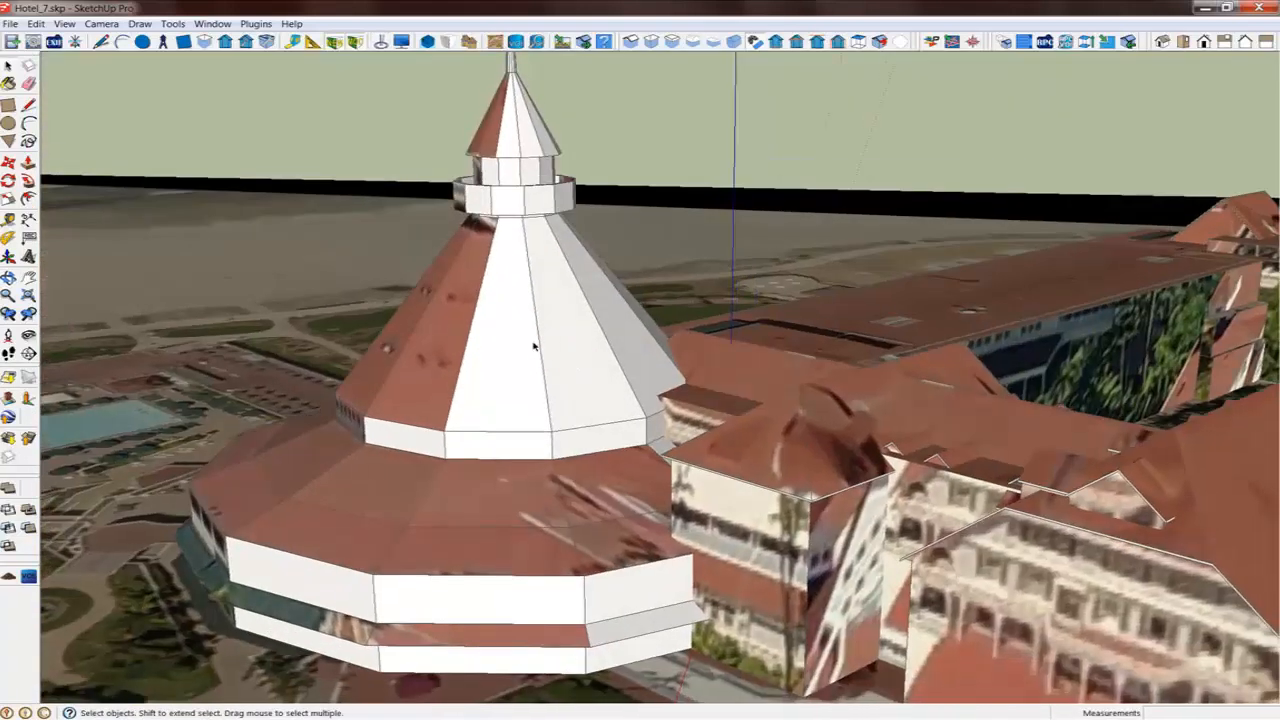
pyautogui.doubleClick(533, 346)
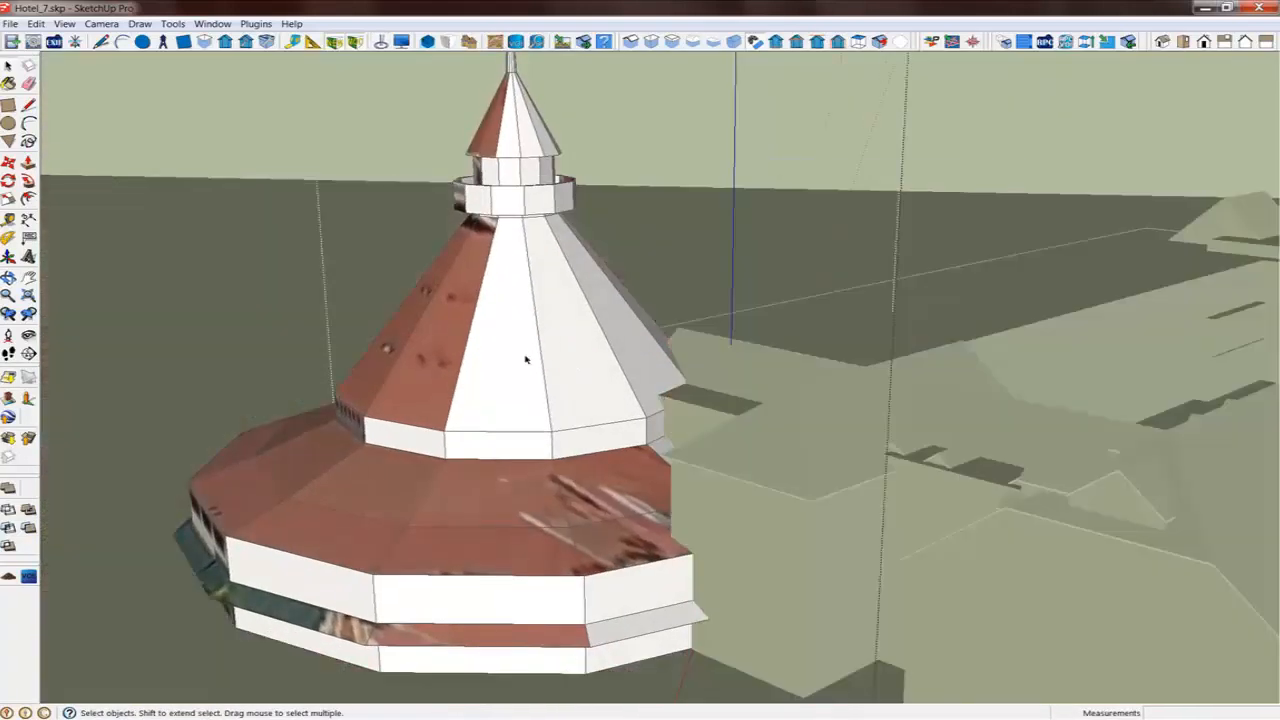
pyautogui.click(517, 365)
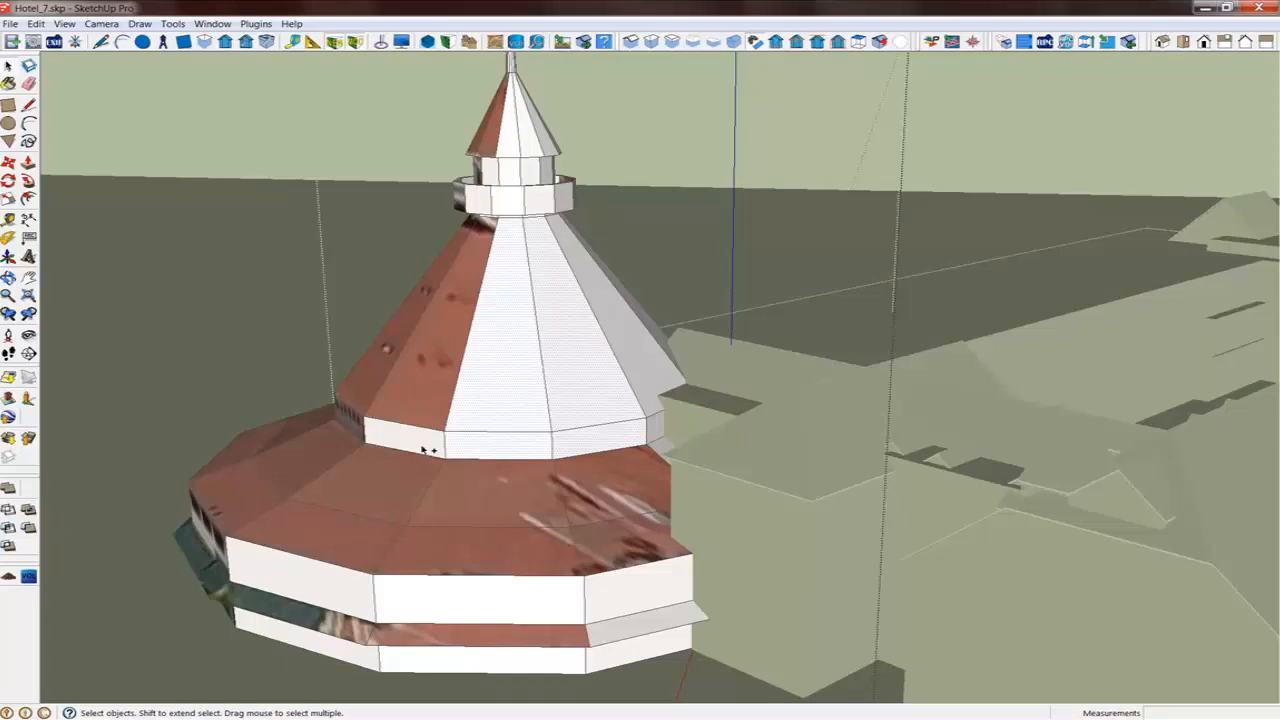
pyautogui.keyDown('ctrl'); pyautogui.click(440, 603); pyautogui.keyUp('ctrl')
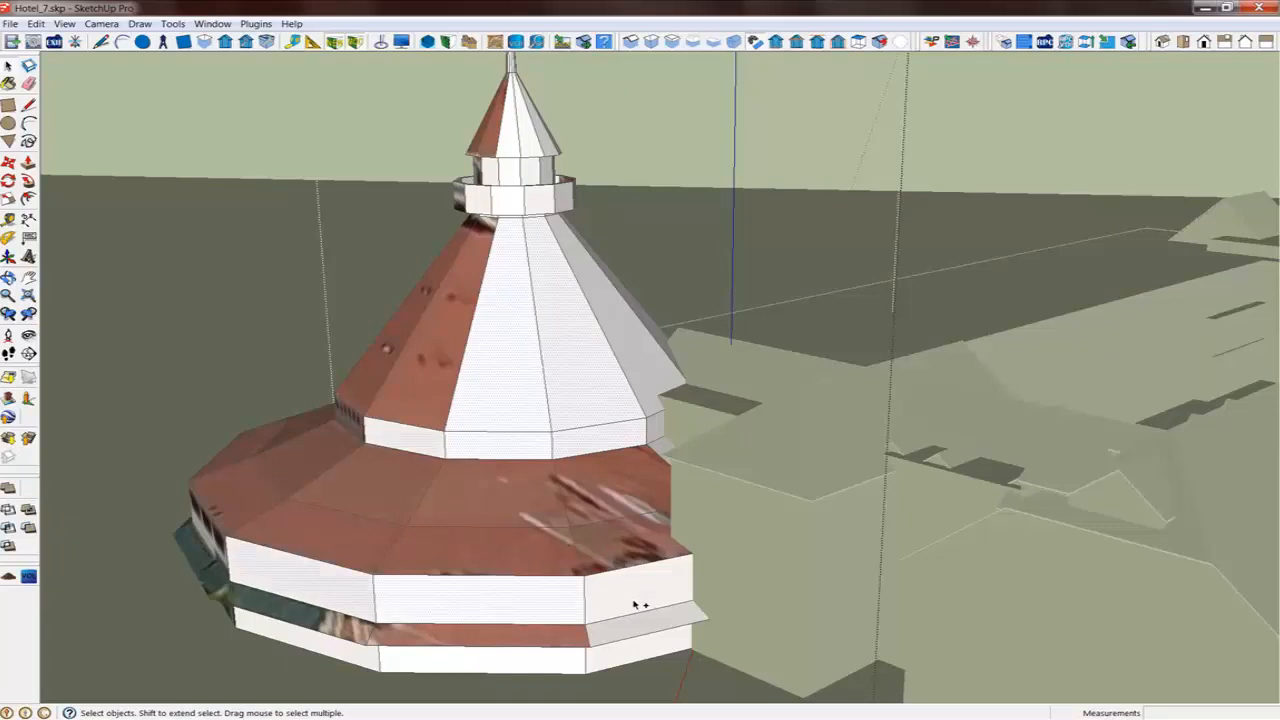
pyautogui.keyDown('ctrl'); pyautogui.click(492, 655); pyautogui.keyUp('ctrl')
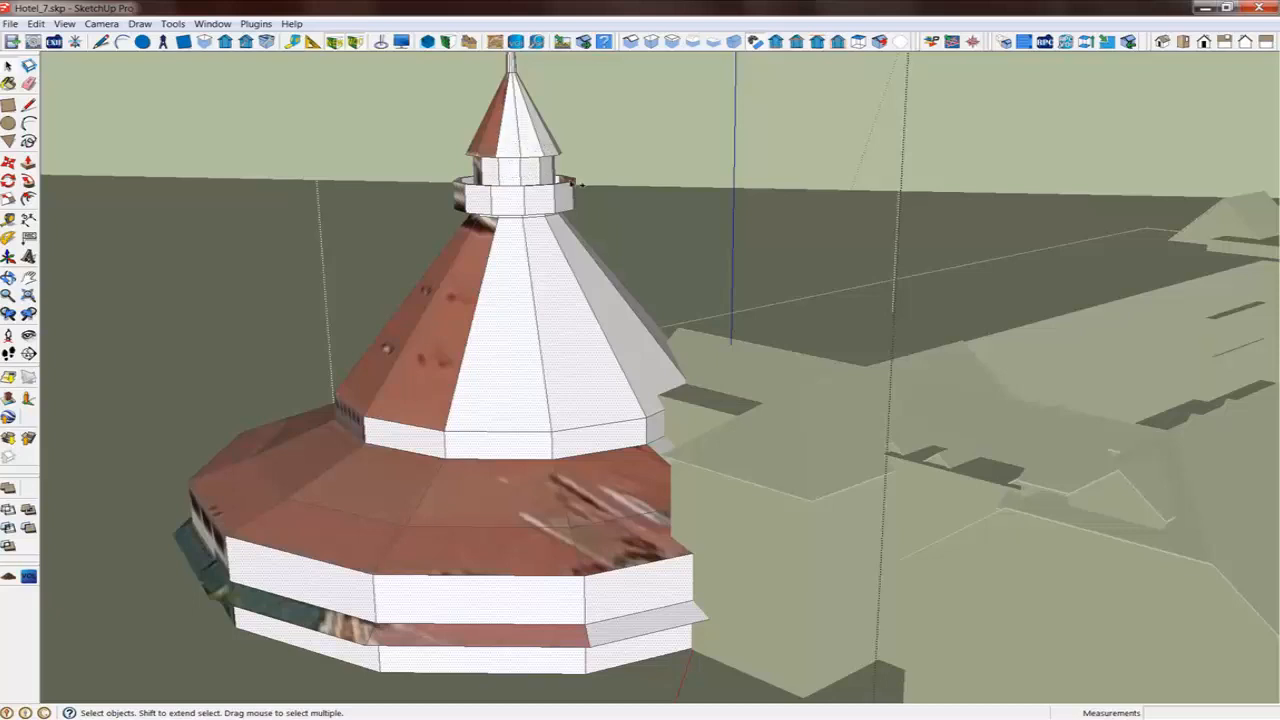
# Step: Retexture the selected tower faces from another oblique aerial photo, shifting their outlines to match the tower in it
pyautogui.click(447, 41)
pyautogui.scroll(-14, 571, 347)
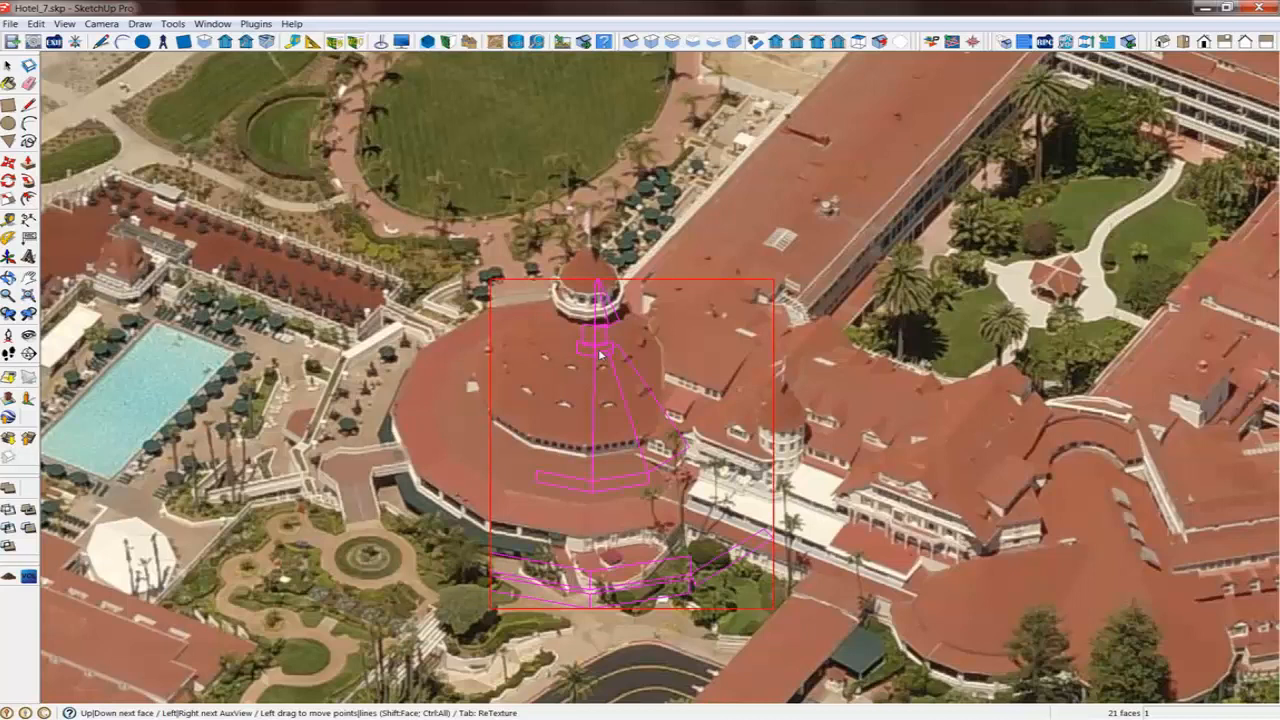
pyautogui.moveTo(602, 386); pyautogui.dragTo(594, 349)
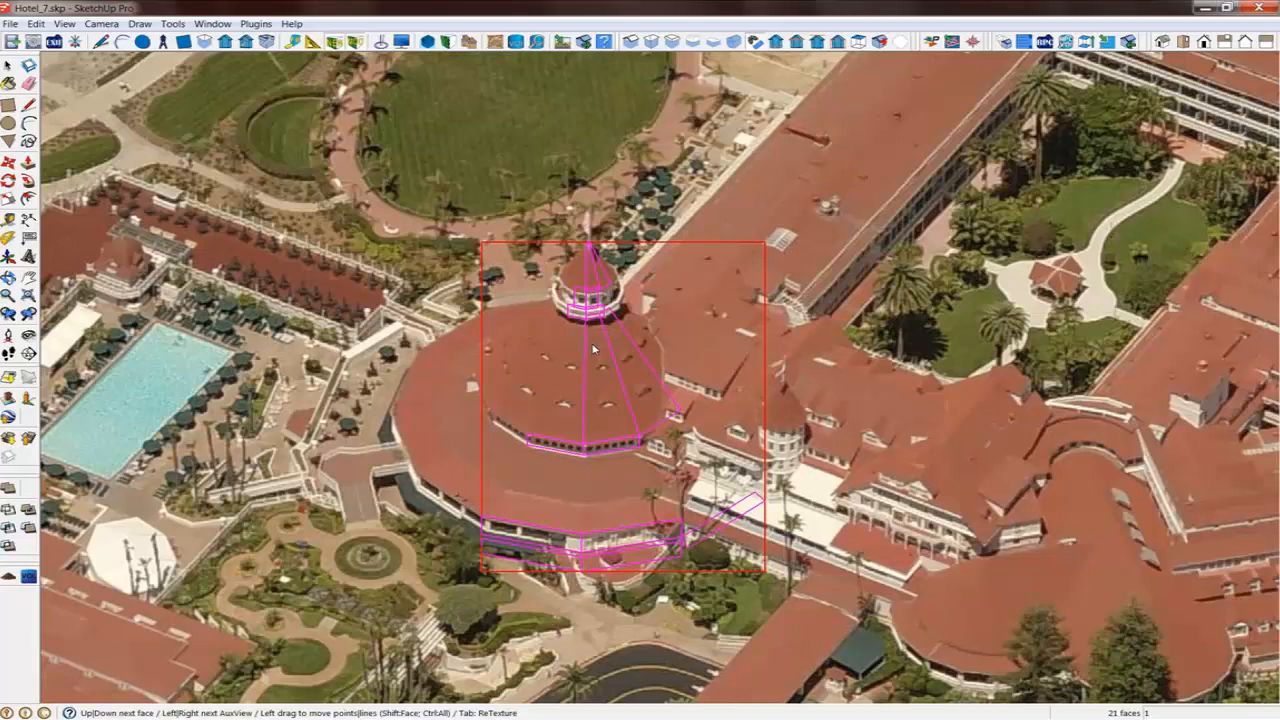
pyautogui.press('Tab')
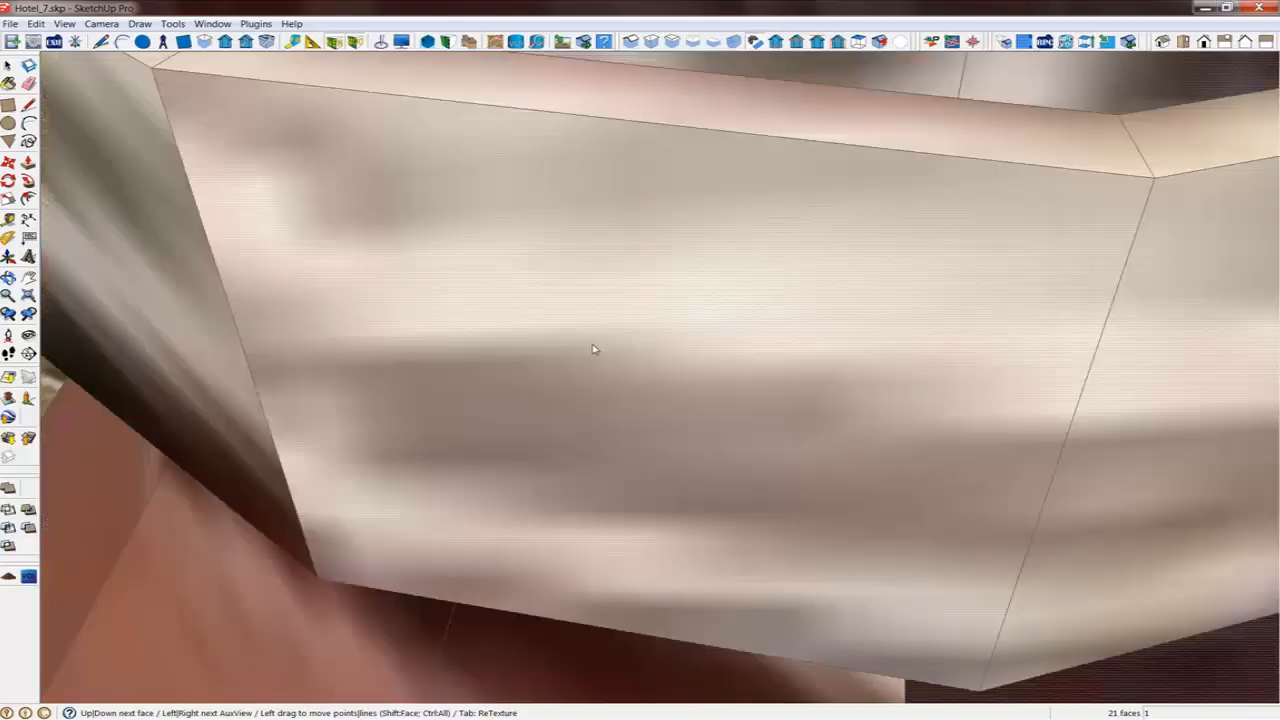
pyautogui.scroll(-14, 593, 349)
pyautogui.moveTo(680, 420); pyautogui.dragTo(942, 376, button='middle')
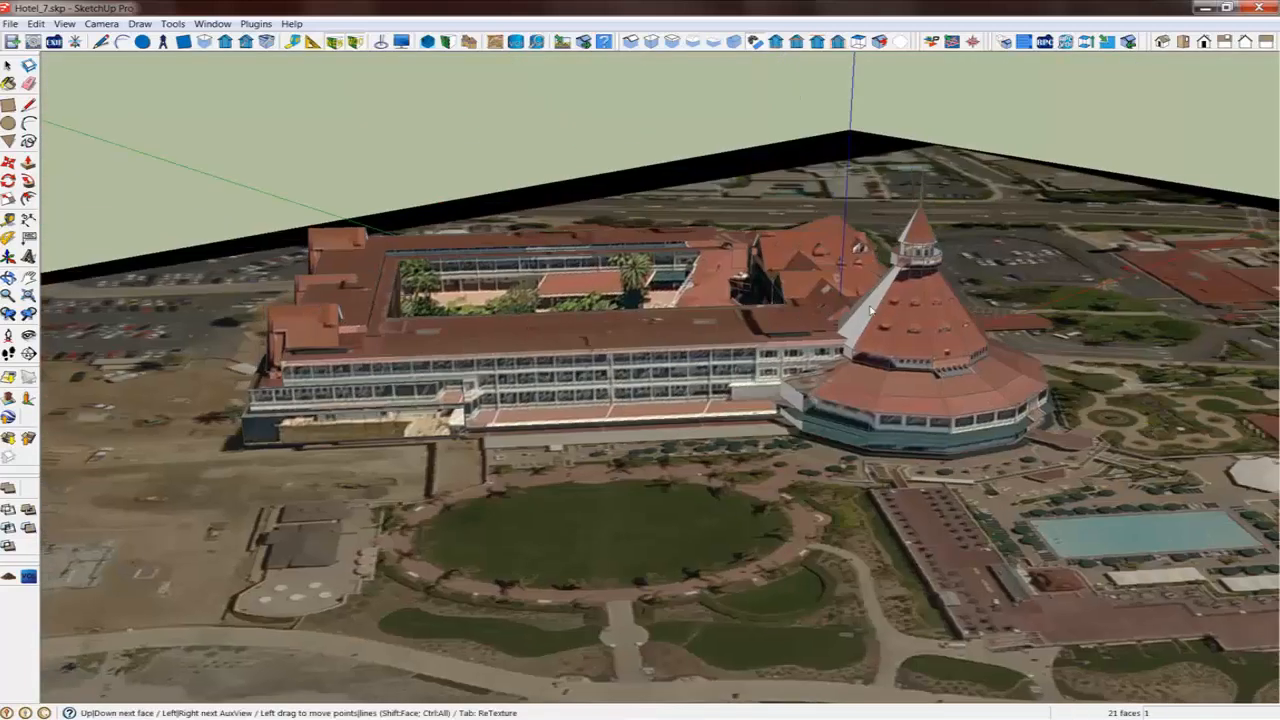
pyautogui.moveTo(861, 361); pyautogui.dragTo(689, 367, button='middle')
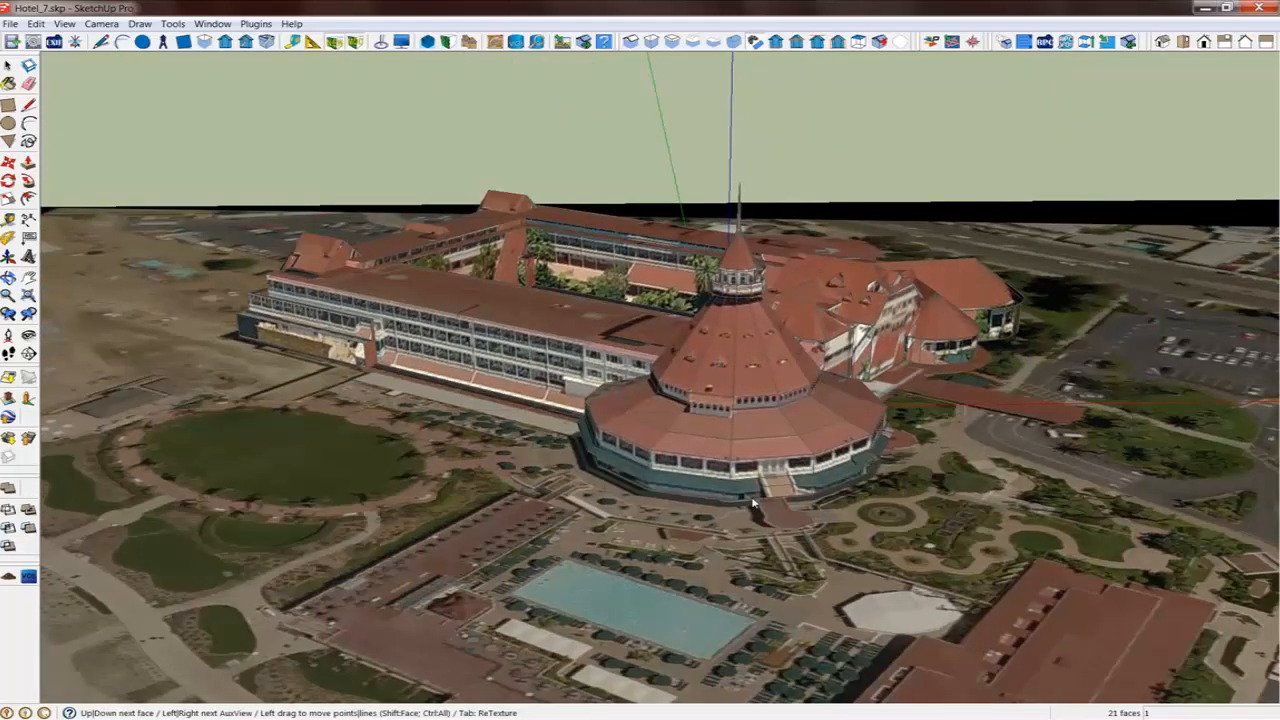